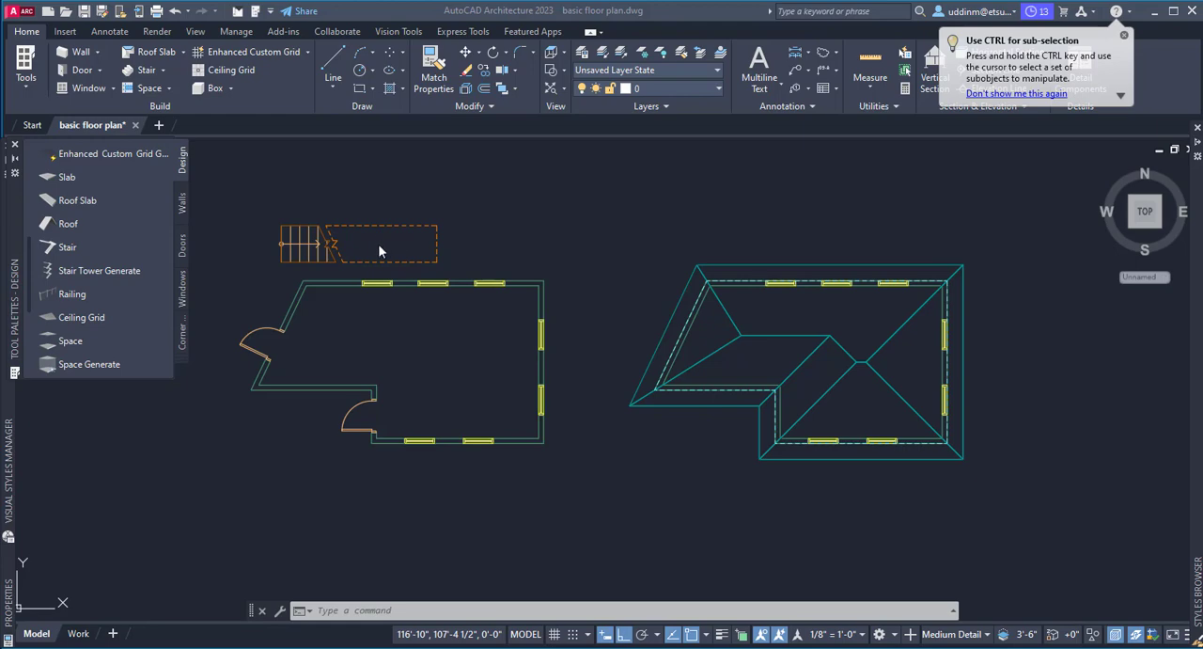
Delete the existing stair above the floor plan without the roof.
click(314, 245)
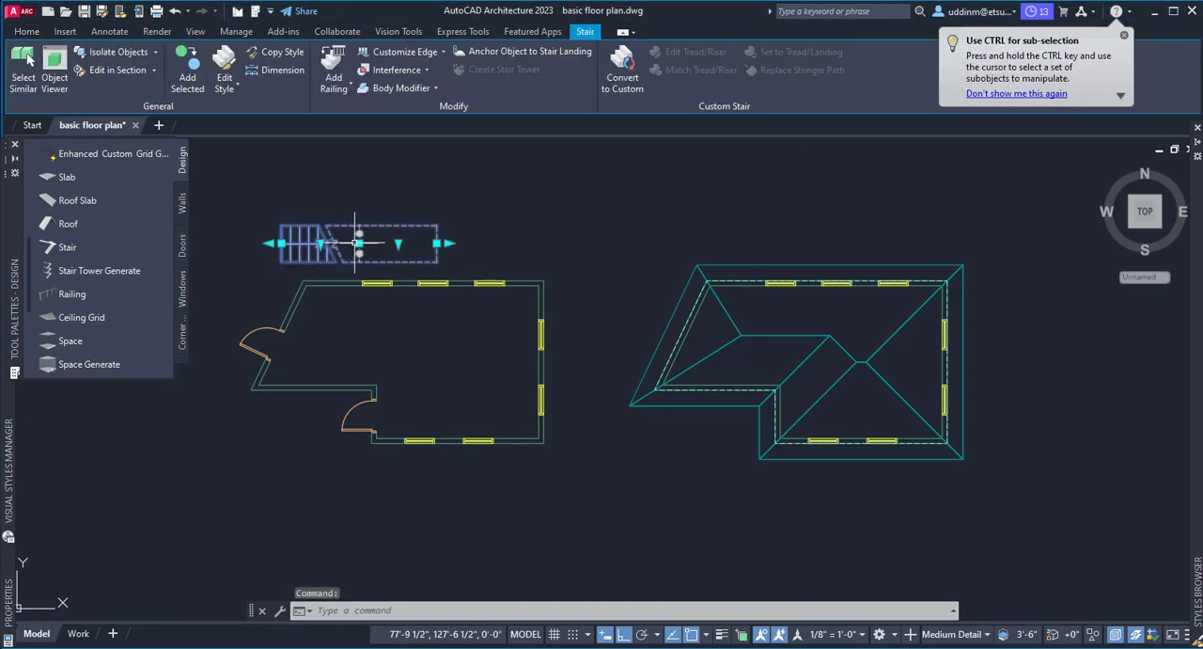
key(Delete)
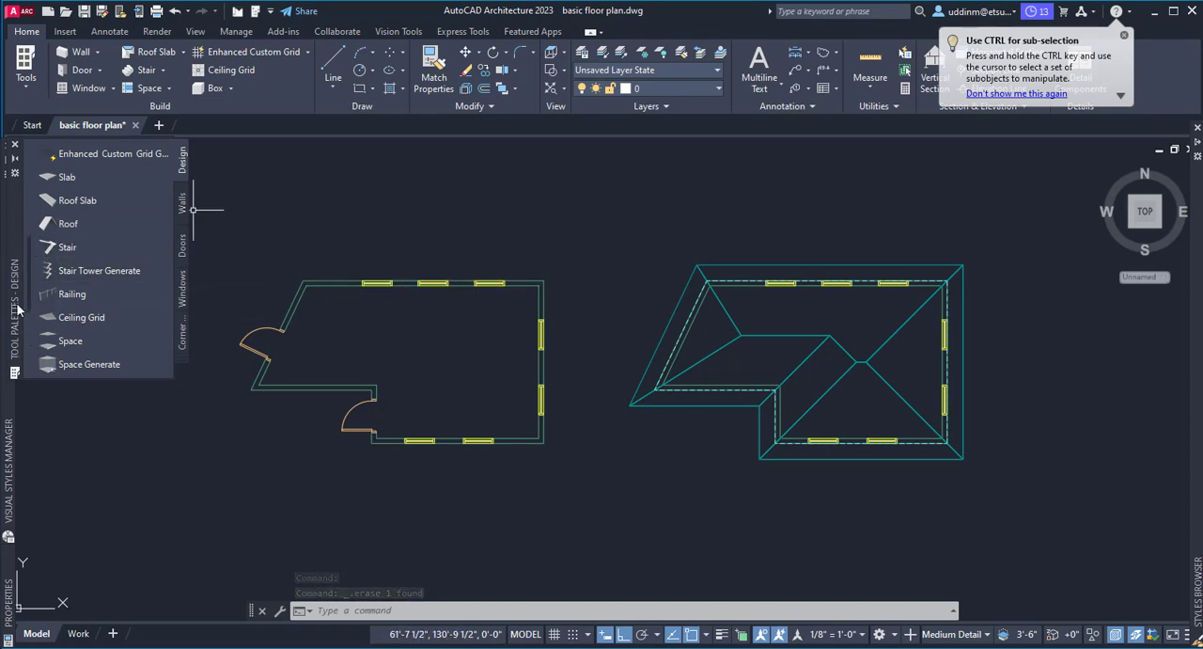
Add a straight stair inside the floor plan without the roof, running from the slanted wall eastward just below the upper wall.
drag(13, 212, 35, 225)
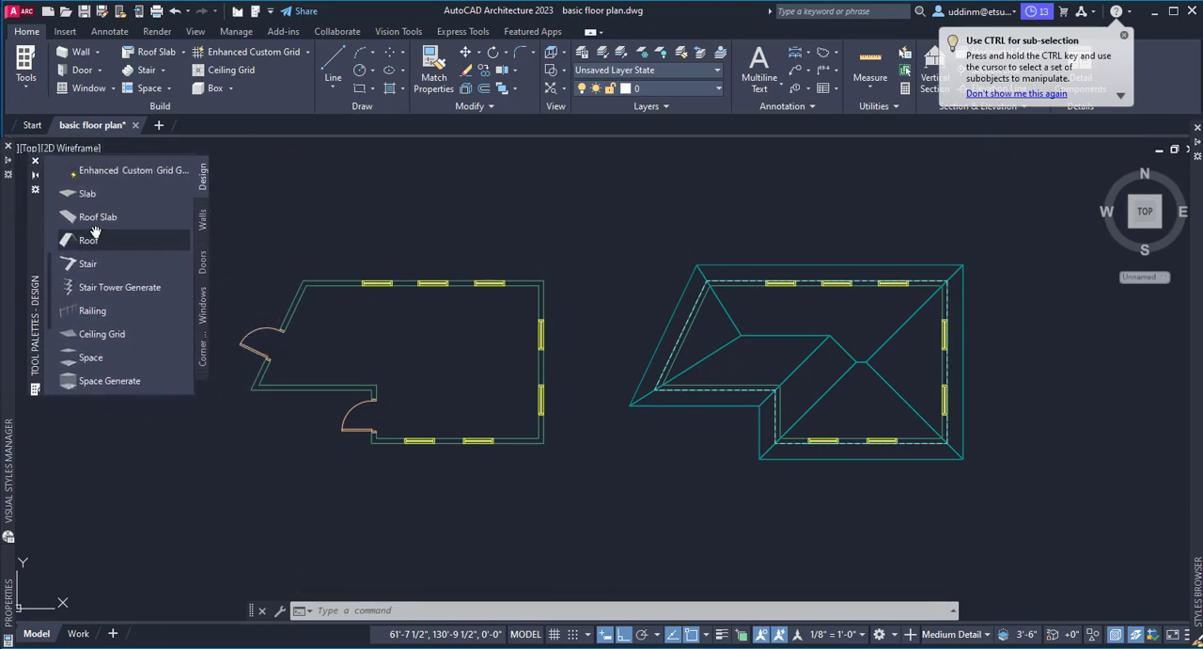
scroll(99, 229, down, 2)
scroll(100, 229, up, 5)
scroll(99, 229, up, 2)
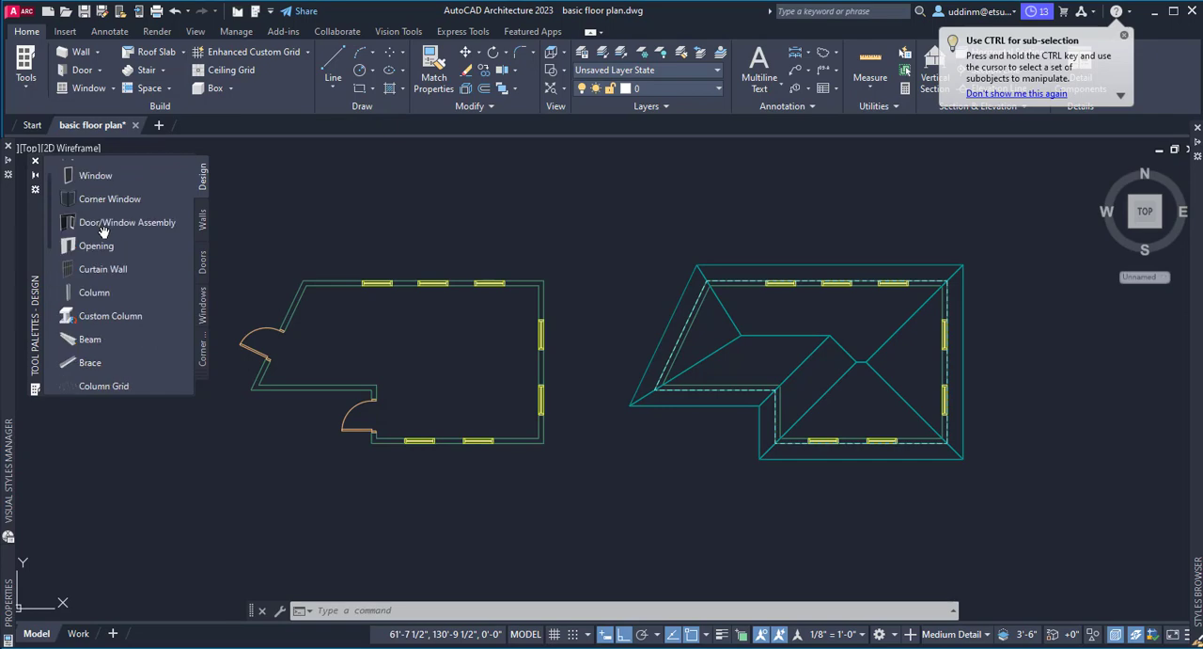
scroll(103, 231, down, 4)
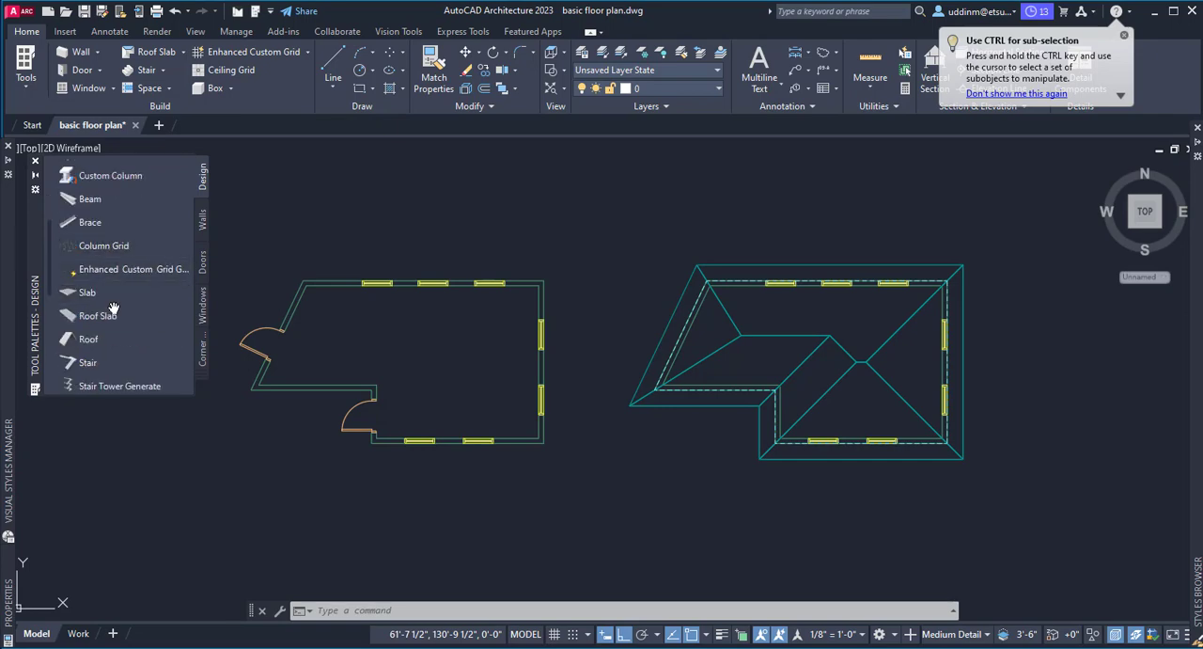
scroll(107, 322, down, 2)
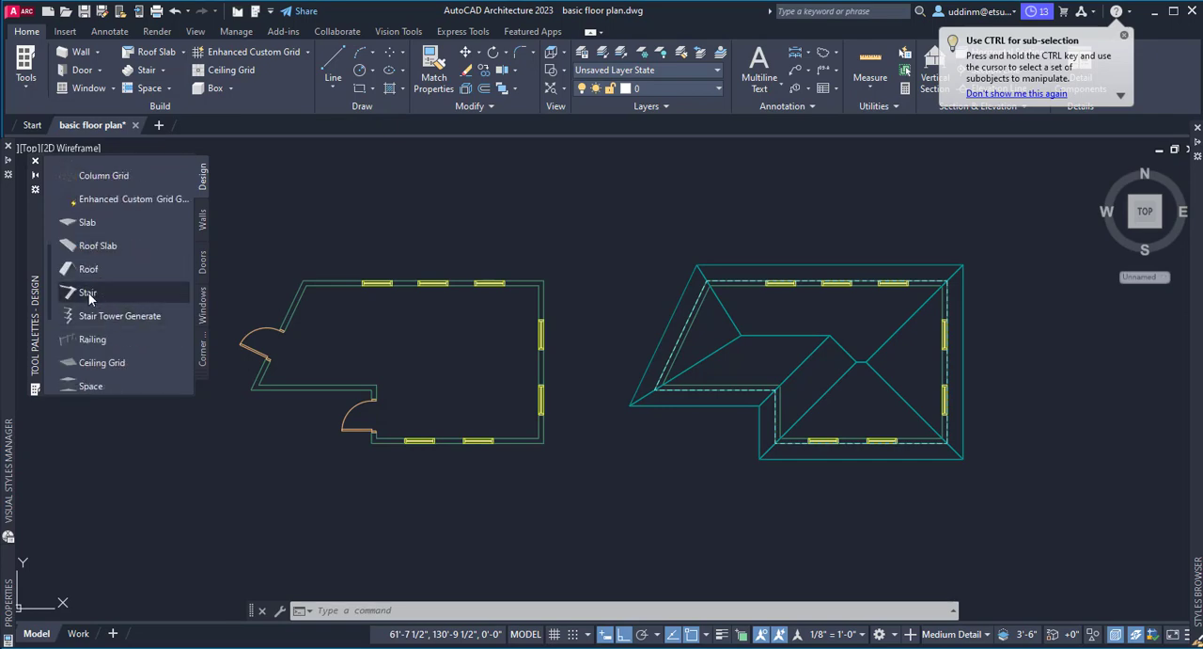
click(88, 294)
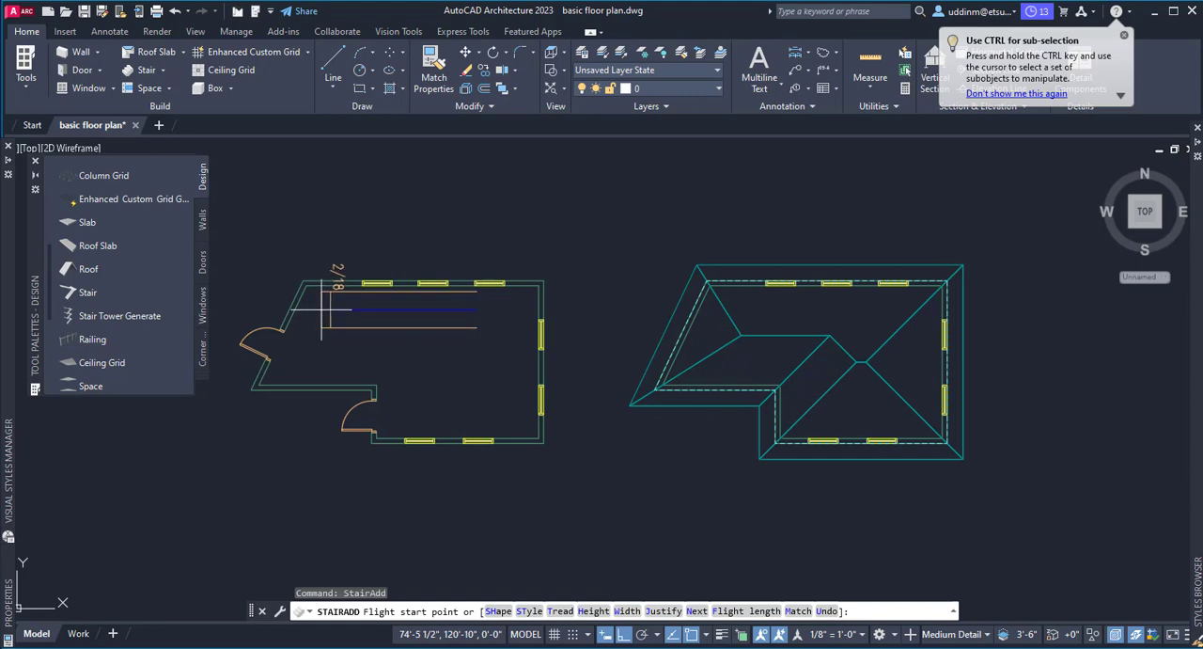
click(321, 309)
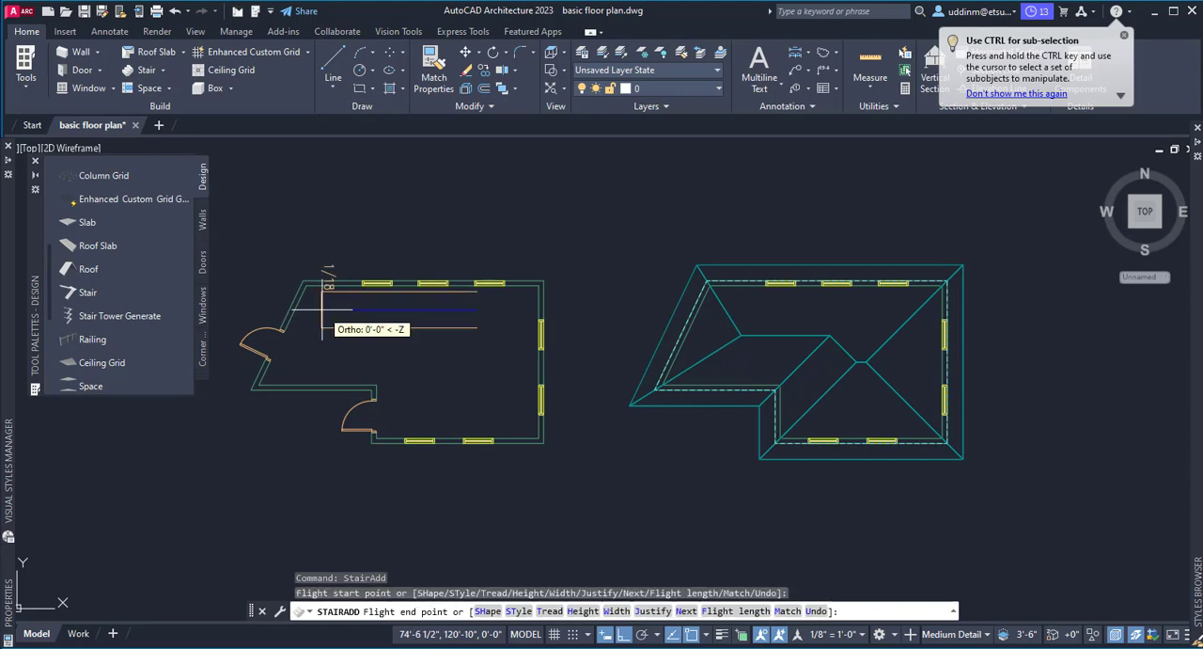
click(532, 333)
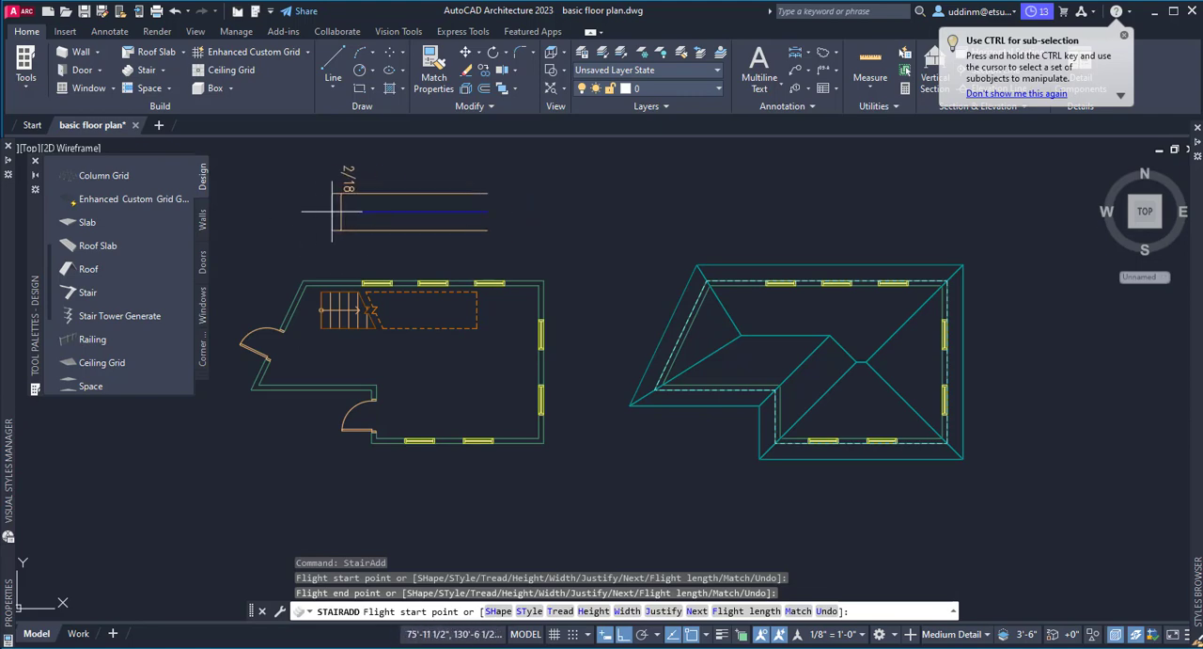
key(Escape)
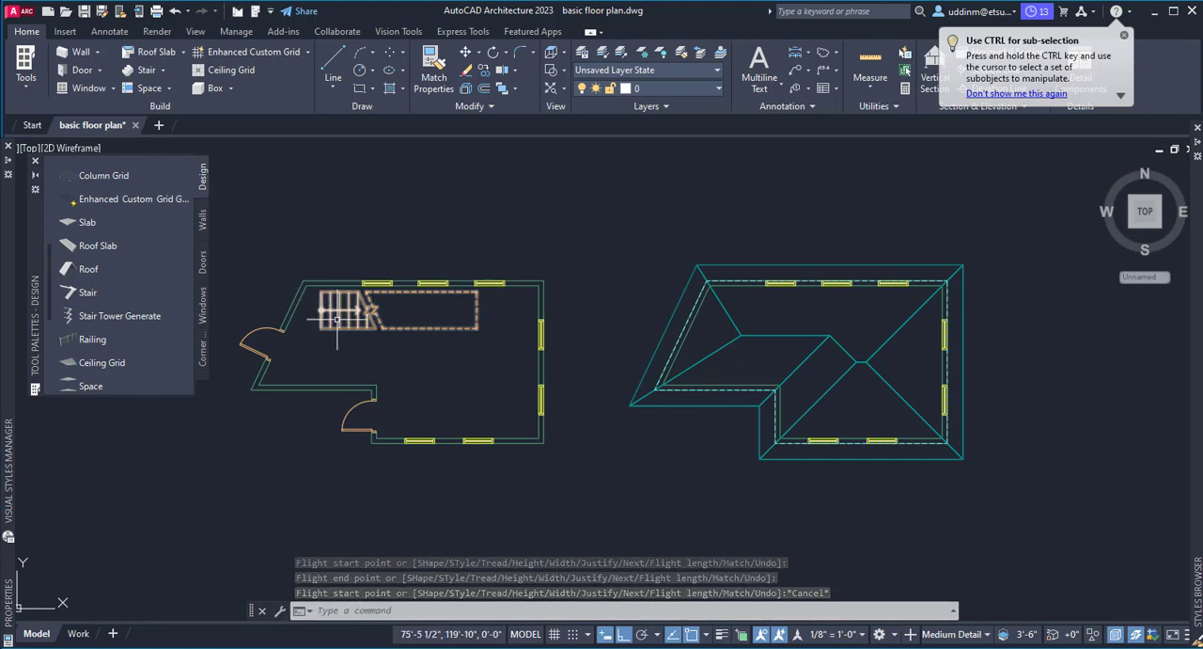
Switch to the SW Isometric view and examine the new stair inside the building in 3D.
click(195, 31)
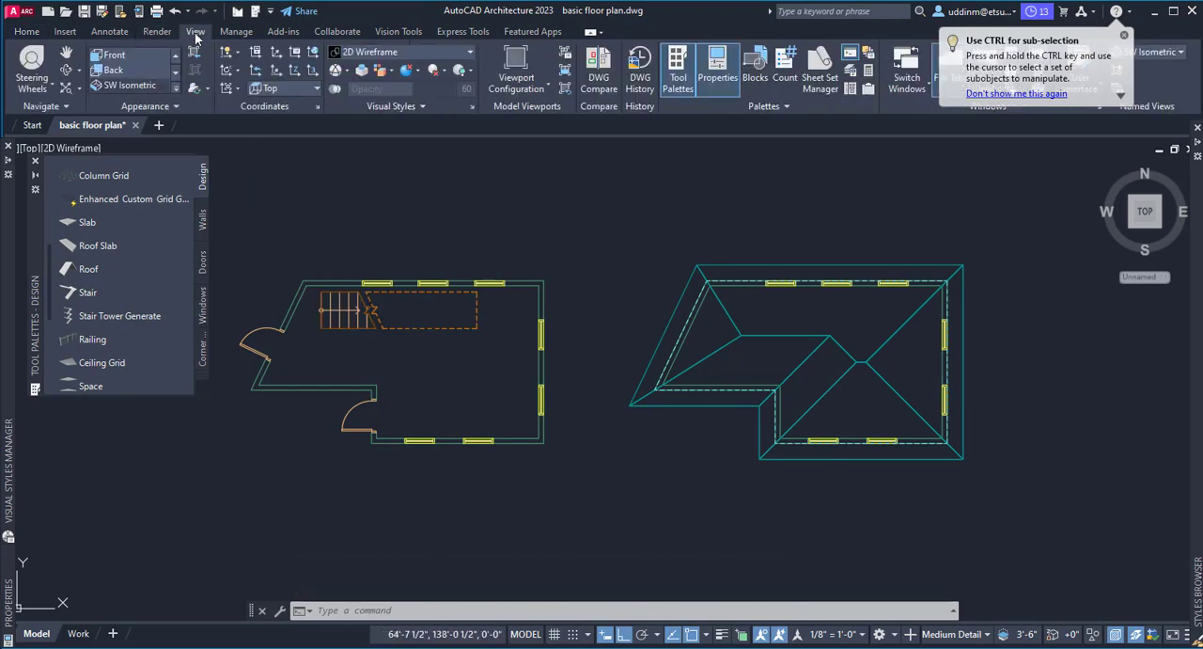
click(130, 85)
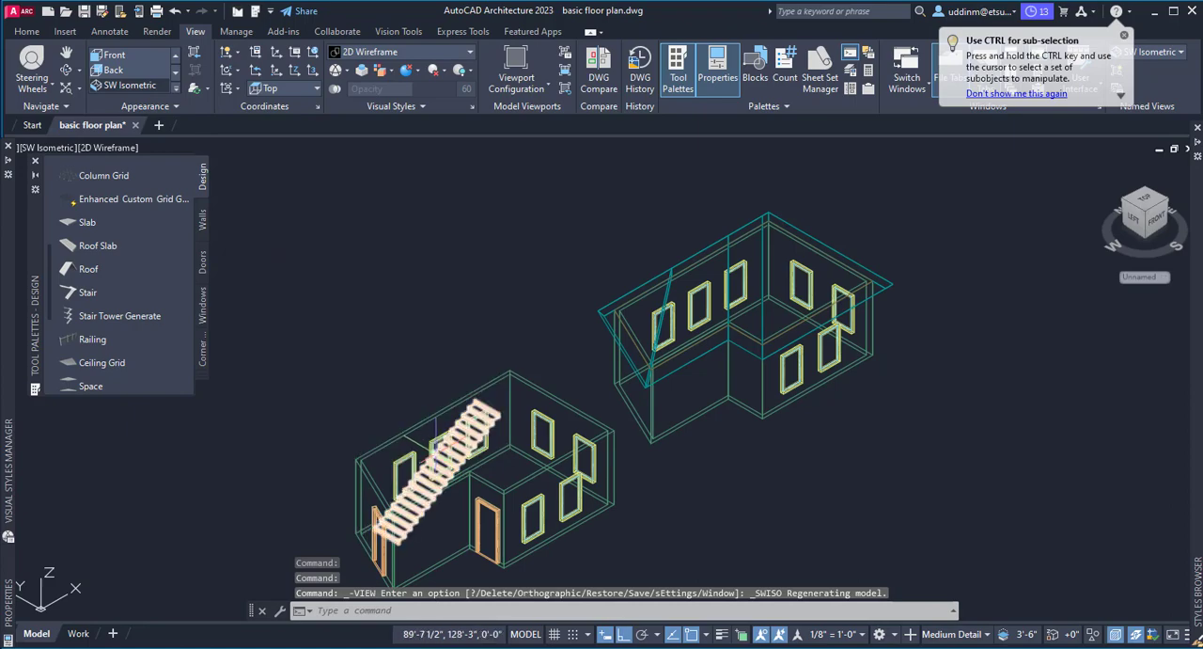
scroll(769, 468, up, 5)
scroll(769, 468, down, 2)
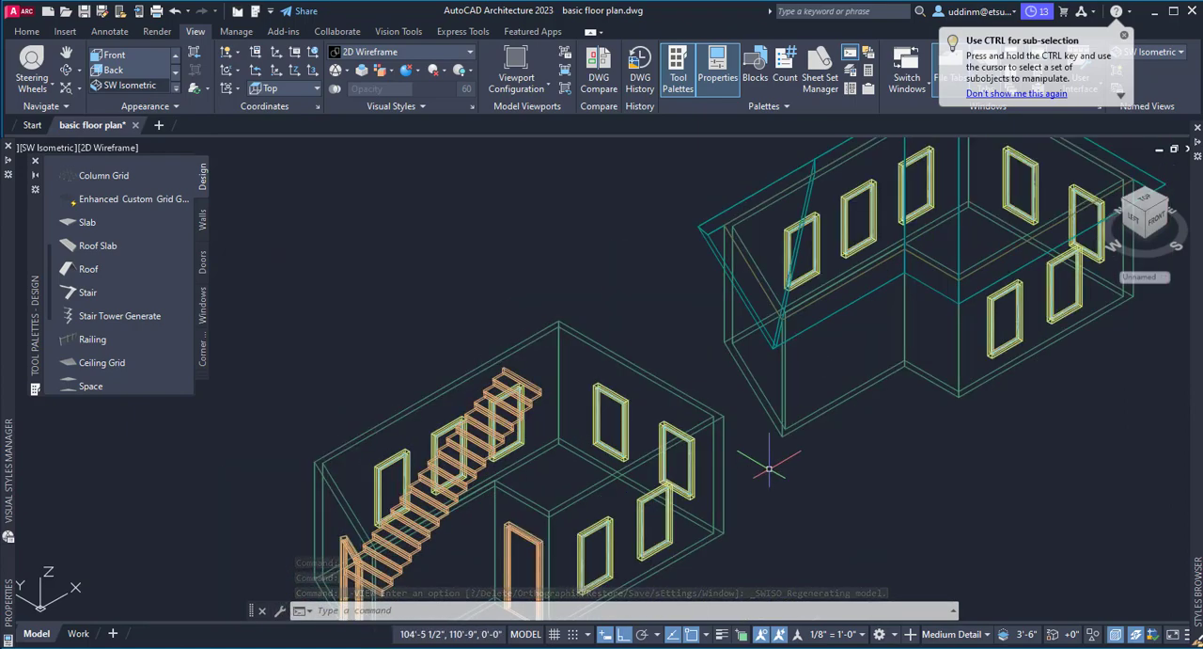
scroll(562, 369, down, 2)
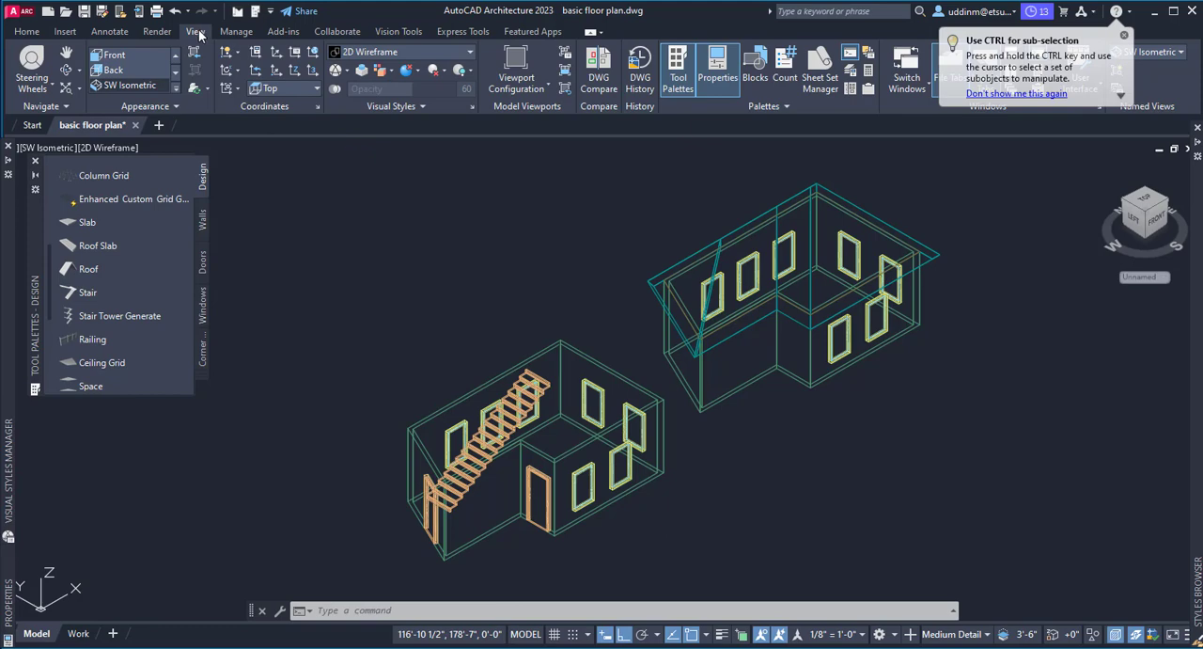
Return to the Top view and add a railing along the full length of the stair's lower edge, from corner to corner.
click(175, 55)
click(175, 54)
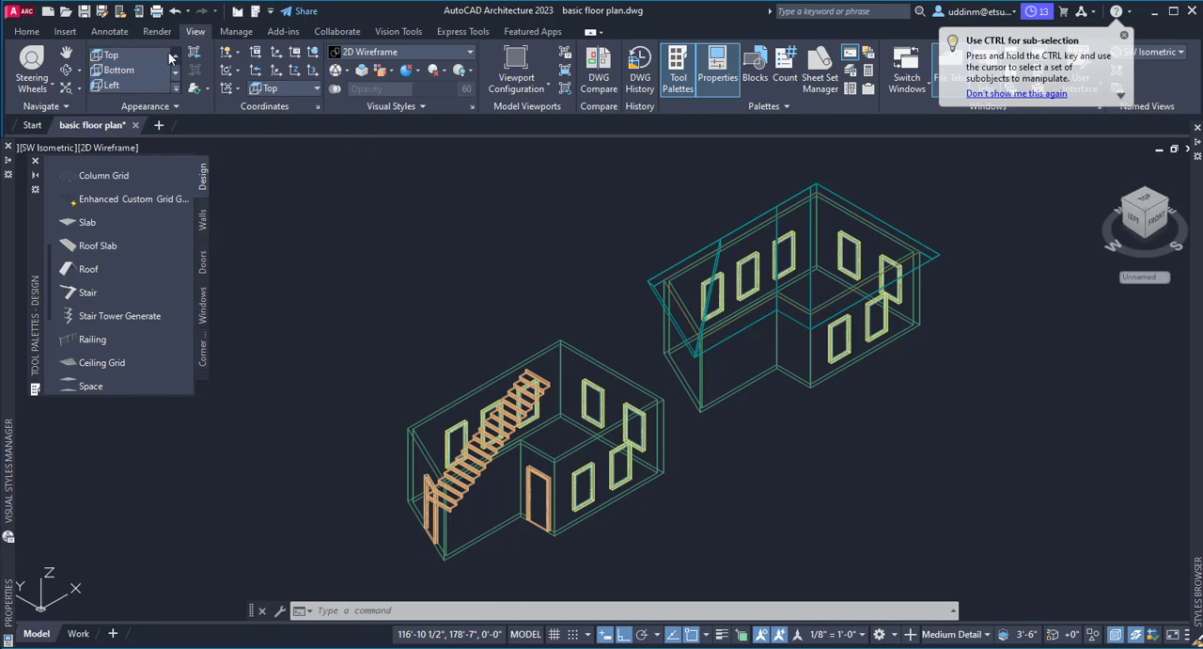
click(167, 56)
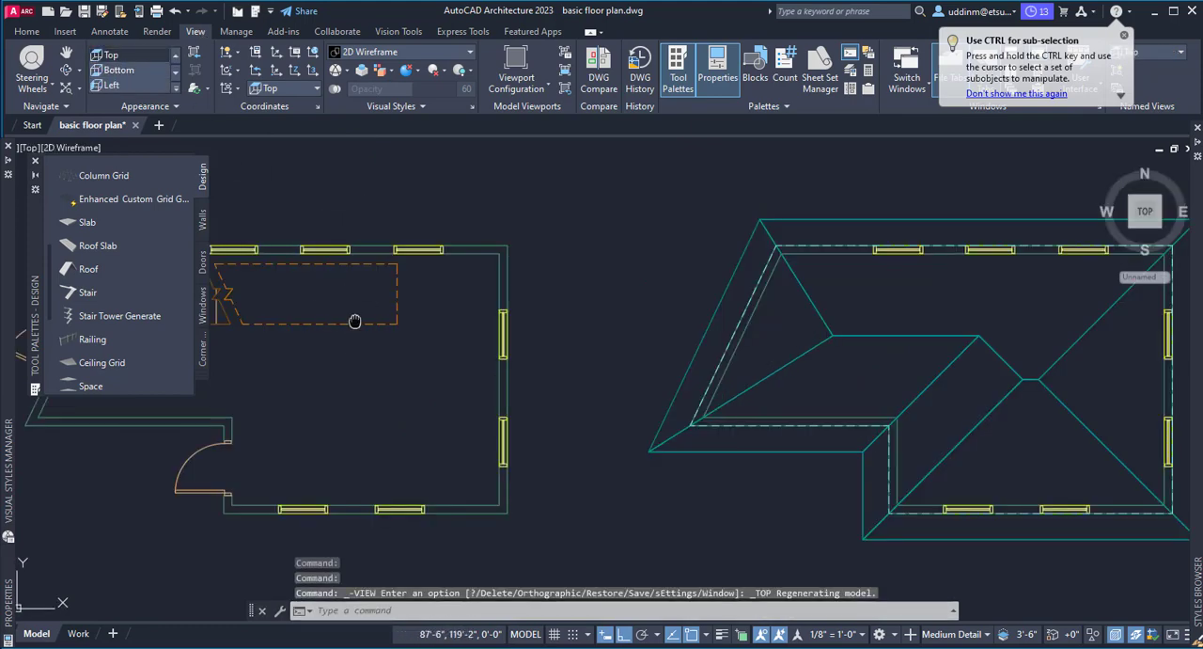
middle_drag(354, 322, 580, 341)
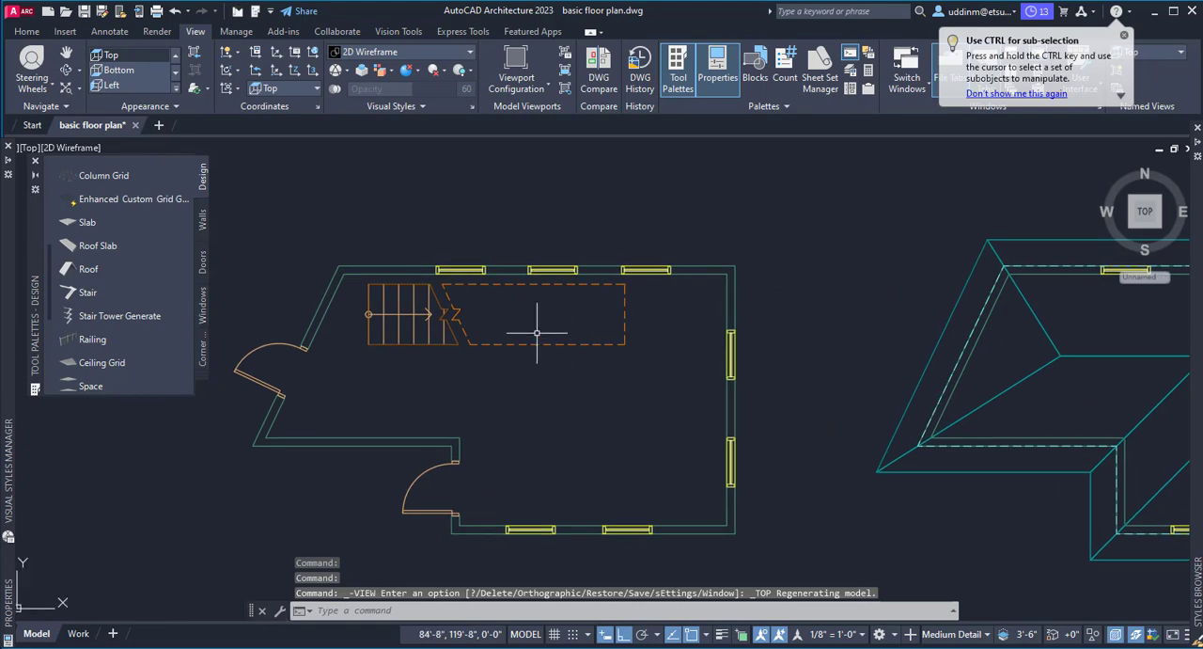
click(89, 346)
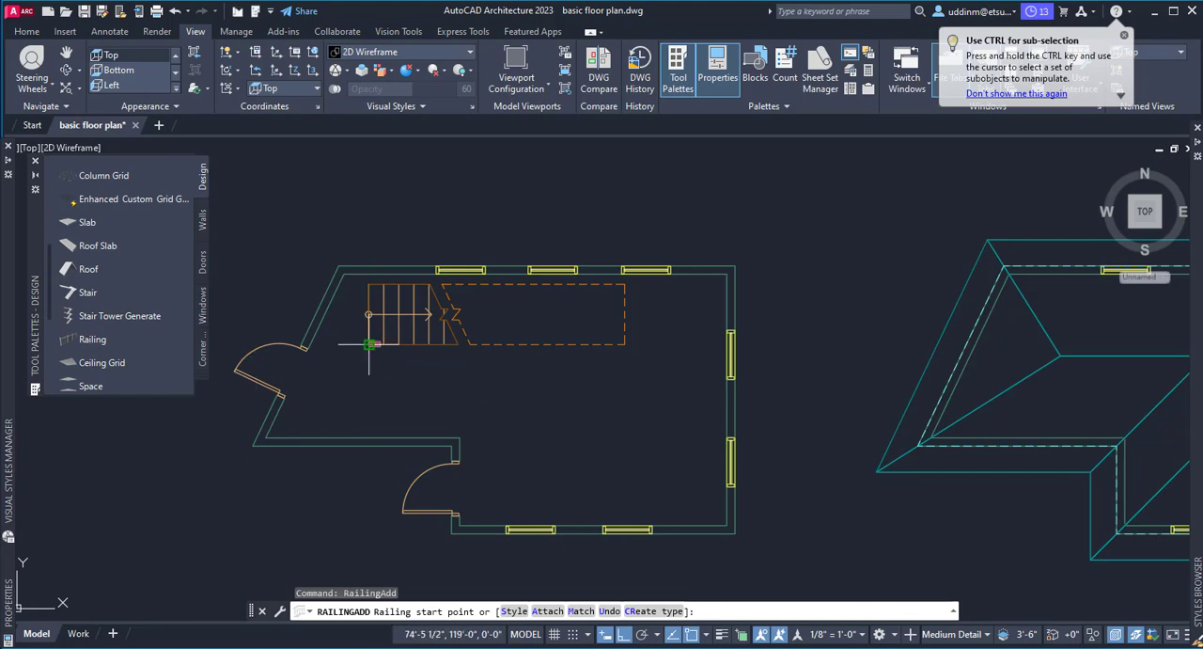
click(369, 345)
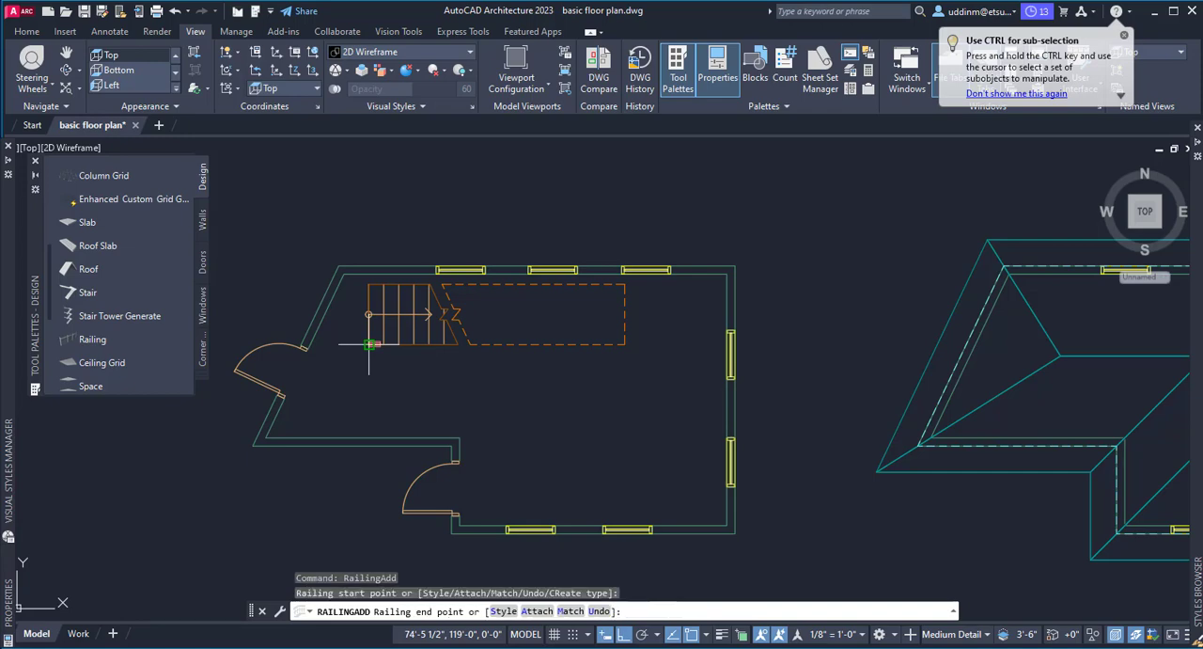
click(625, 345)
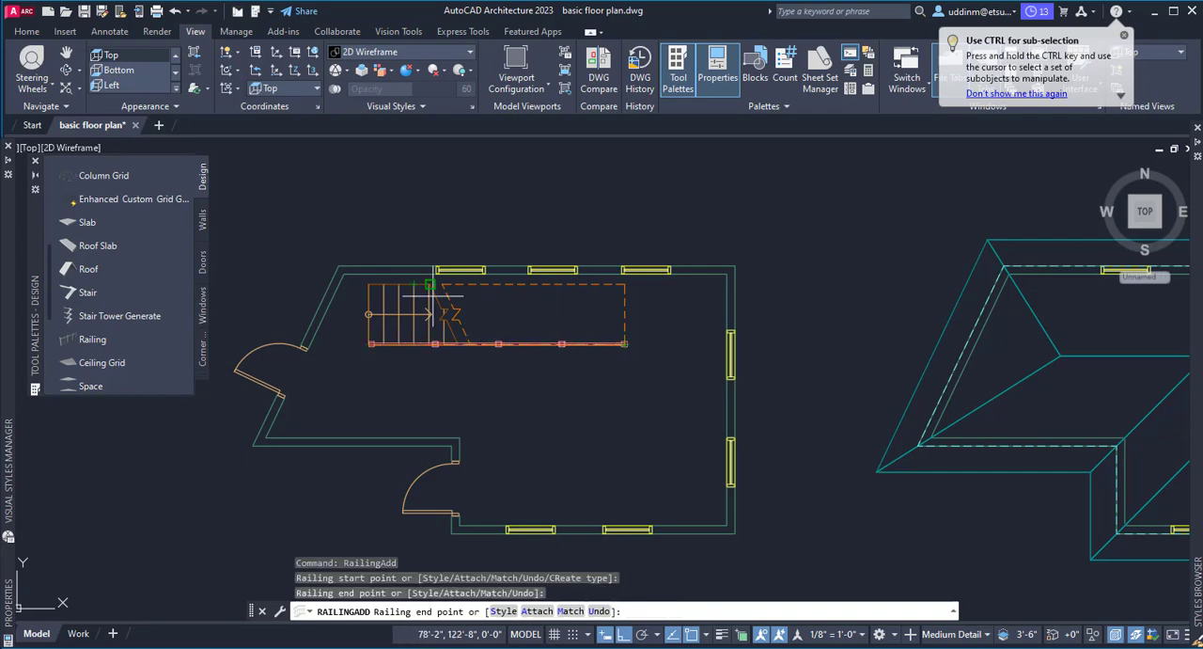
right_click(574, 313)
click(600, 329)
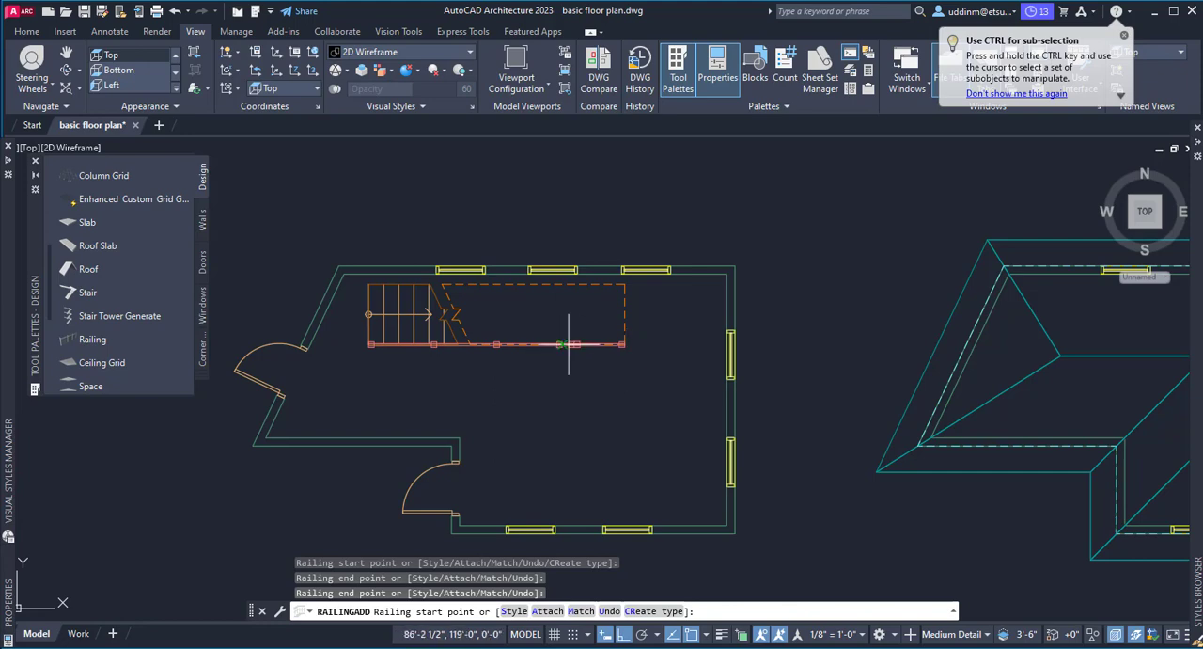
Add a second railing along the full length of the stair's upper edge and end the railing command.
click(371, 284)
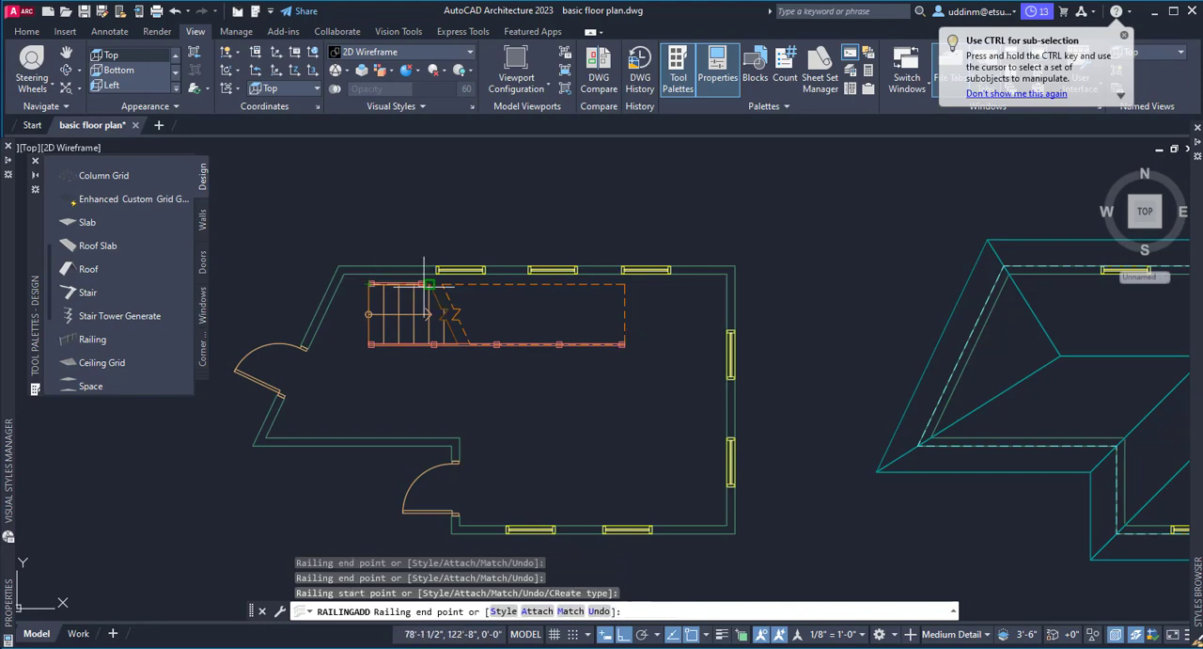
click(624, 283)
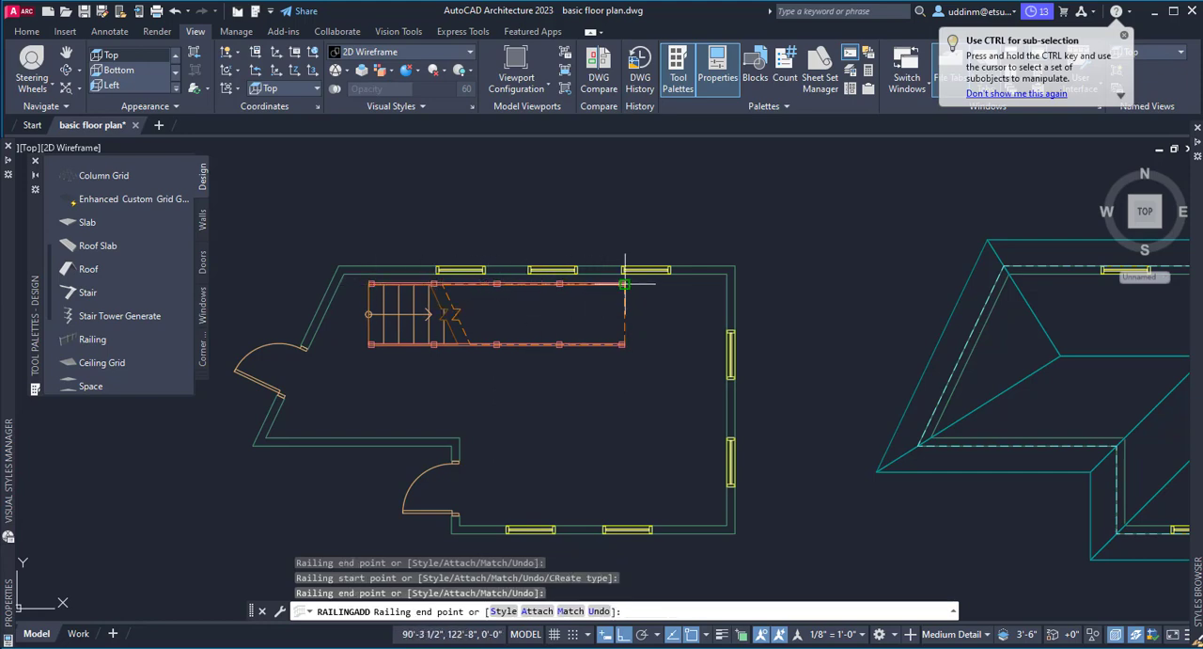
right_click(660, 305)
click(671, 315)
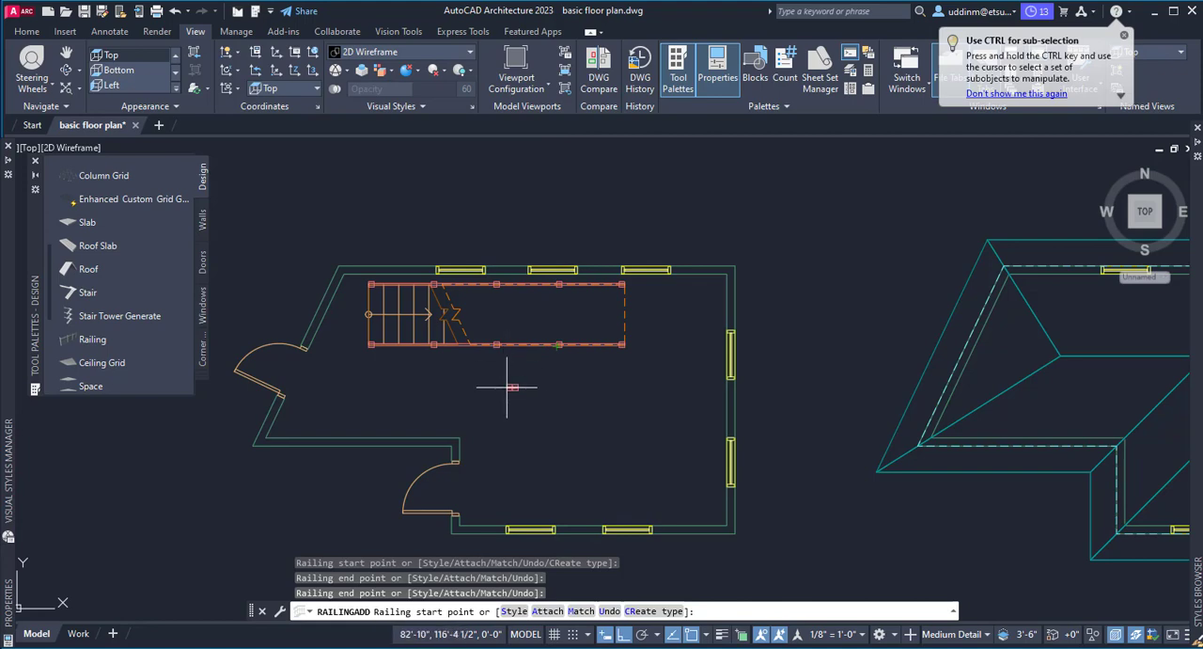
key(Escape)
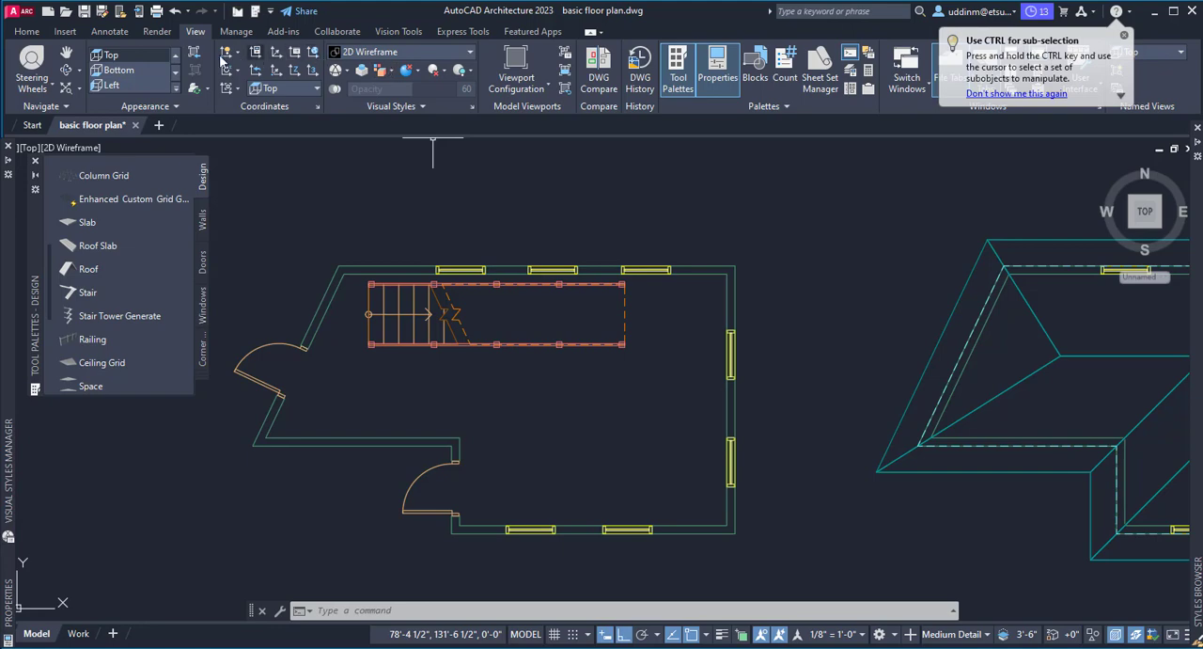
Switch to the SW Isometric view and examine how both railings sit relative to the stair.
click(176, 84)
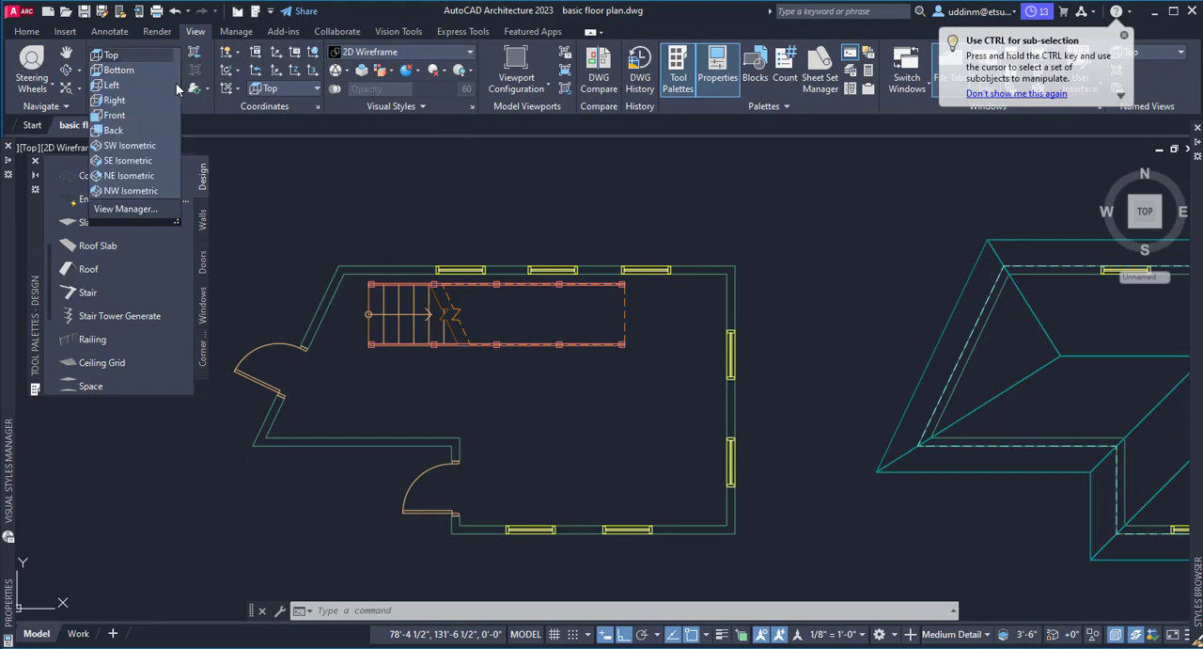
click(145, 146)
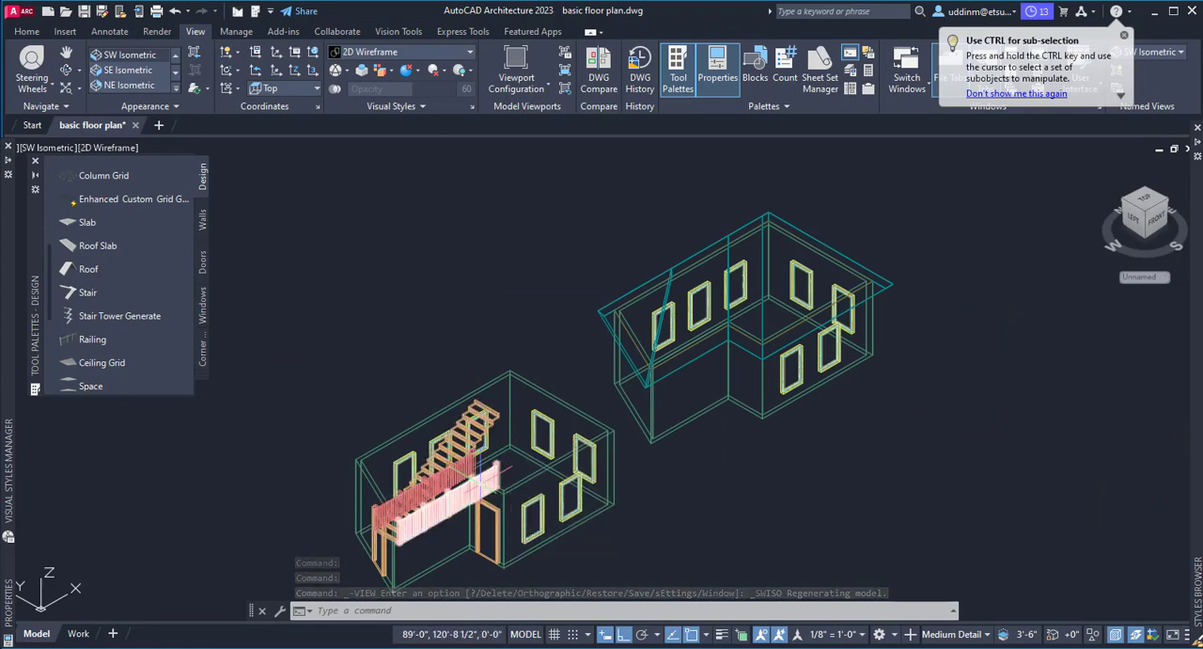
middle_drag(452, 500, 458, 472)
scroll(452, 527, up, 2)
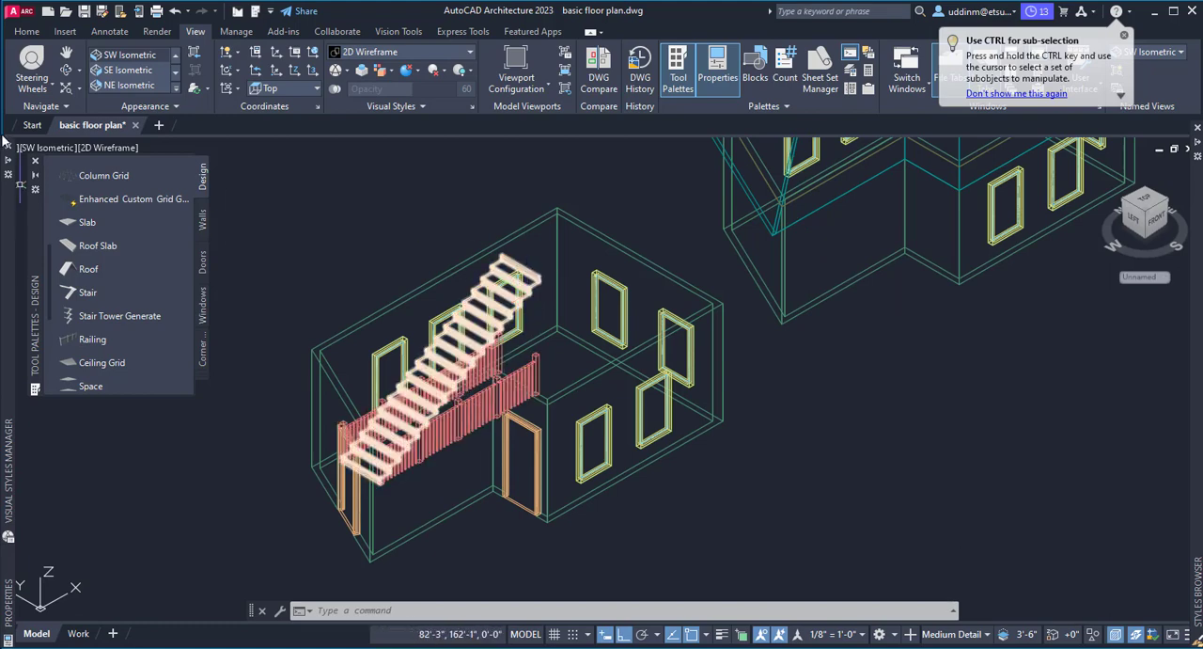
Return to the Top view and anchor the railing on the stair's lower edge to the stair.
click(175, 54)
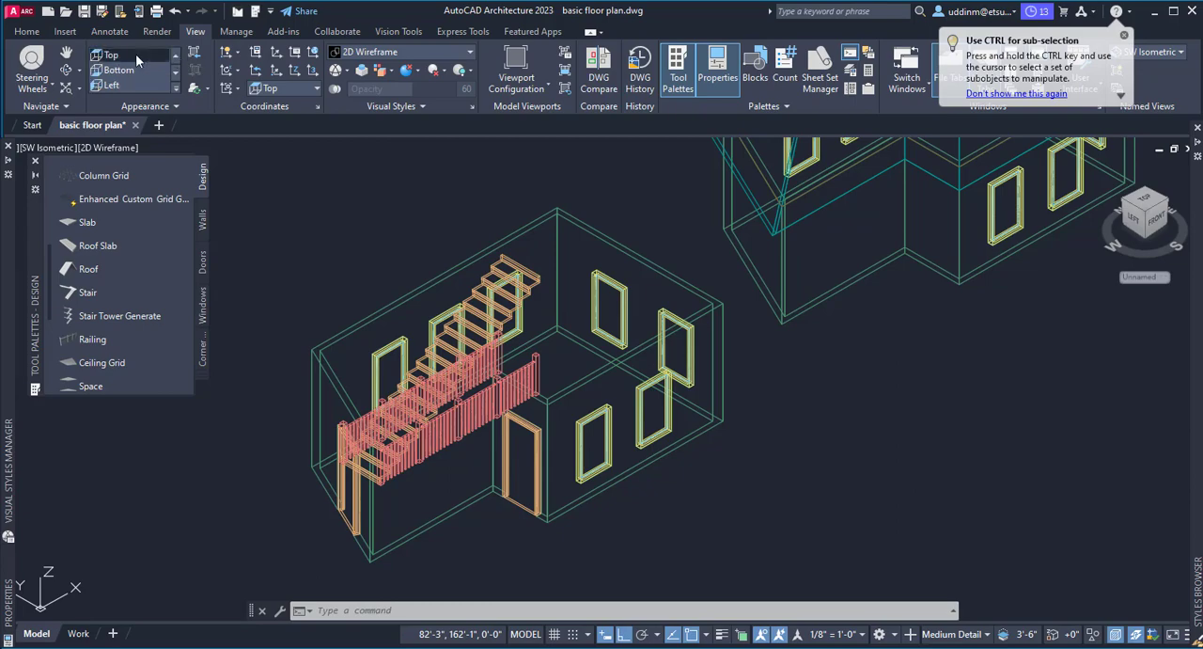
click(137, 58)
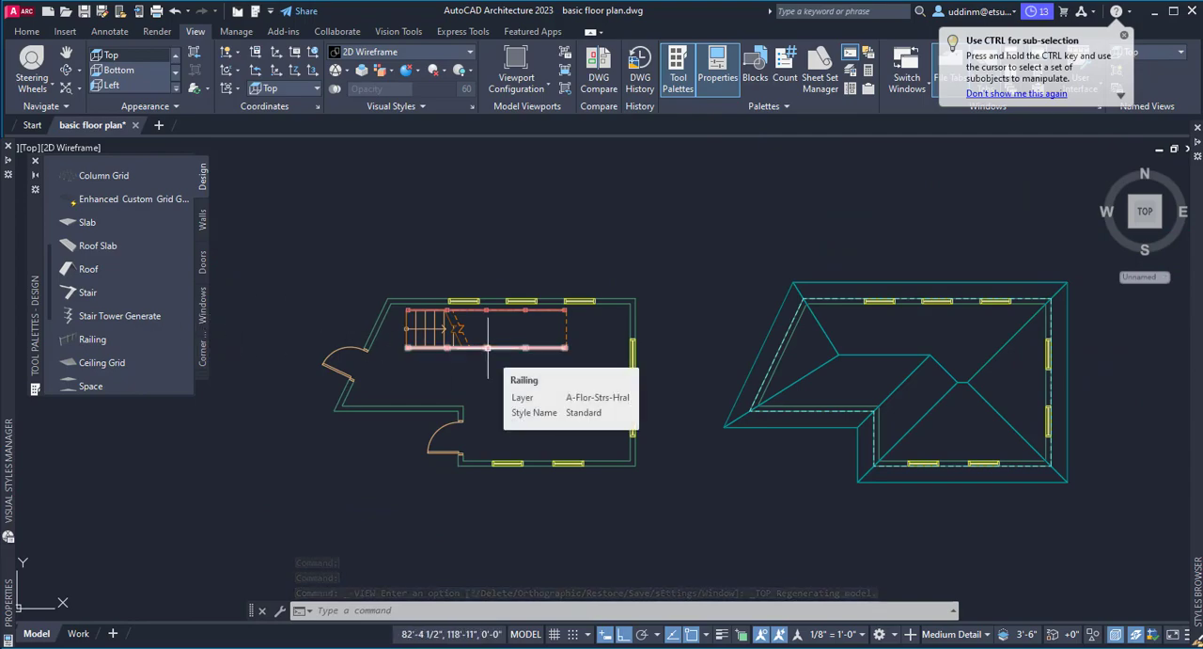
scroll(488, 348, up, 5)
scroll(500, 342, down, 4)
scroll(507, 343, up, 3)
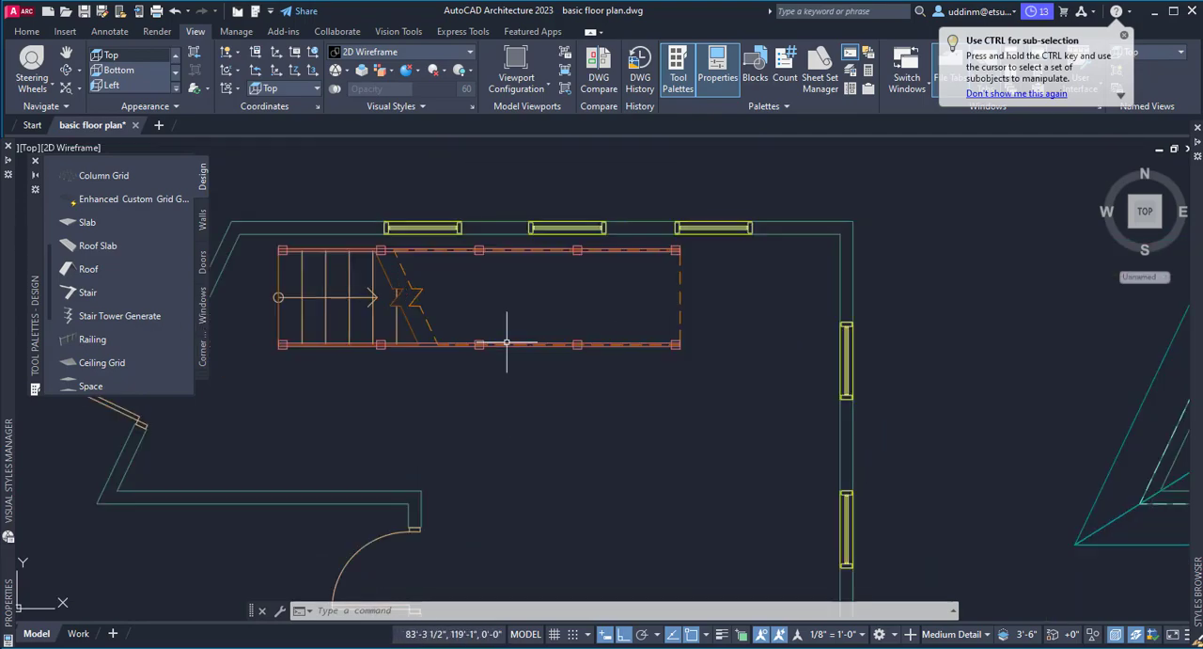
middle_drag(507, 343, 592, 366)
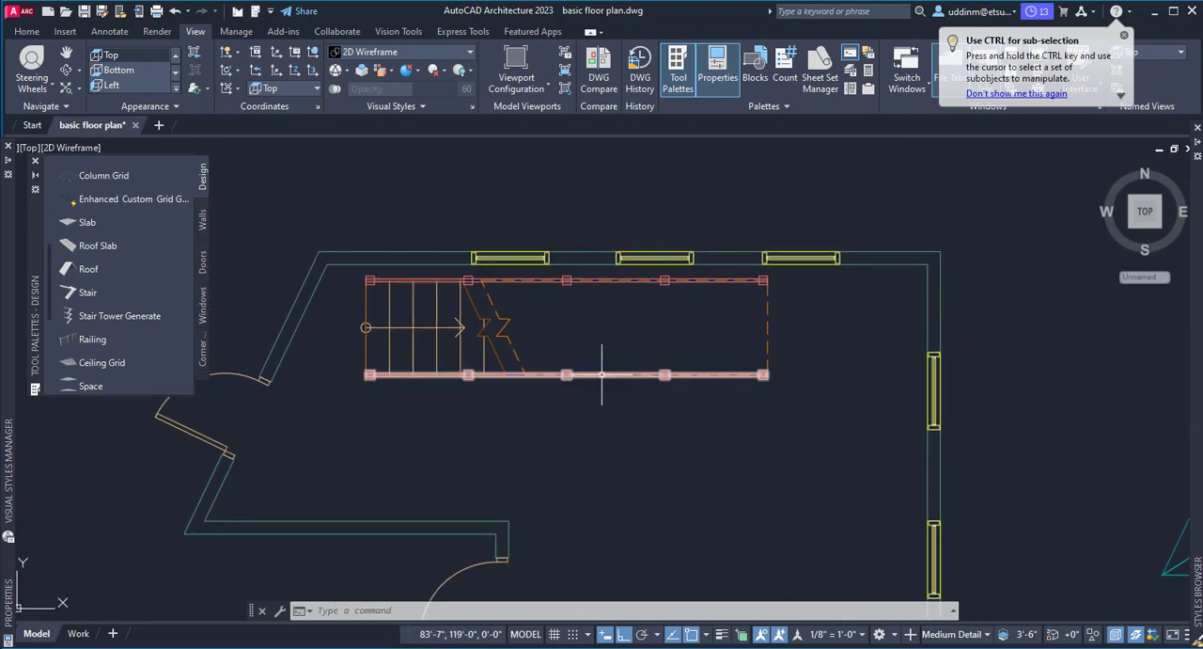
click(603, 374)
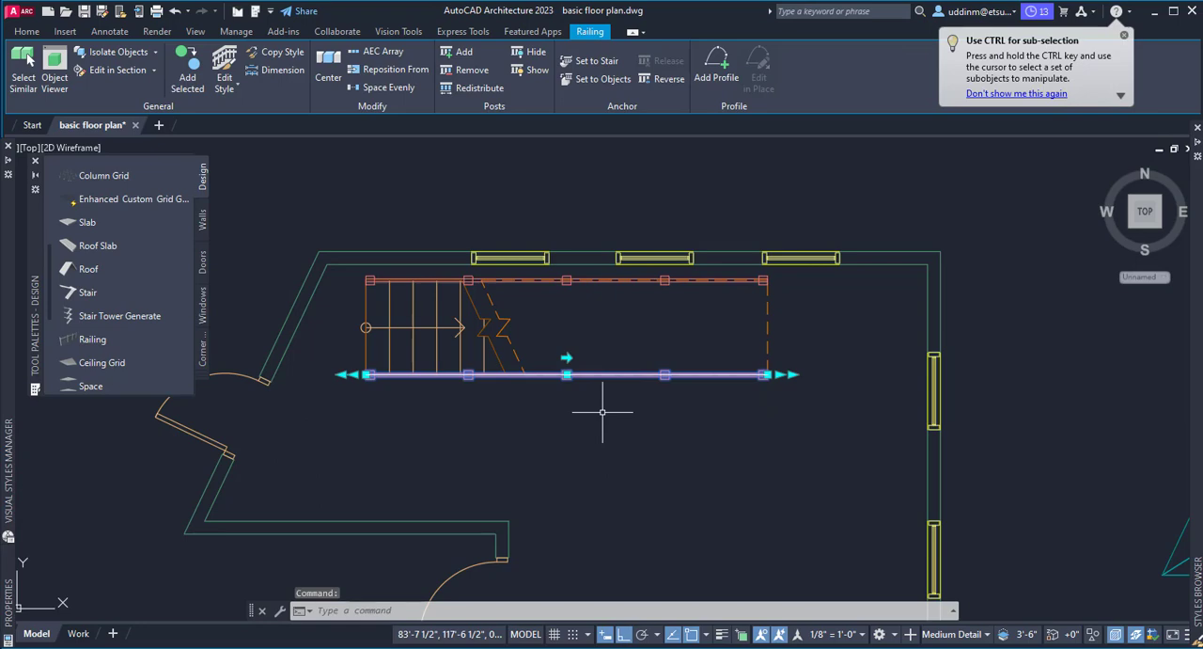
right_click(603, 411)
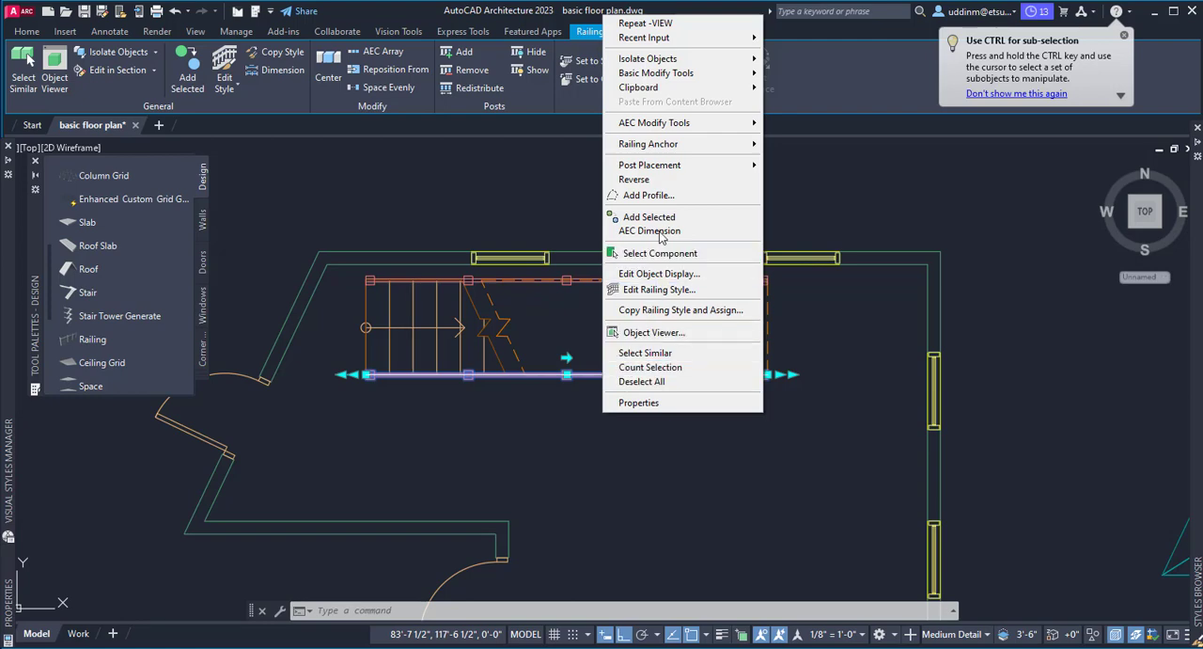
mouse_move(658, 149)
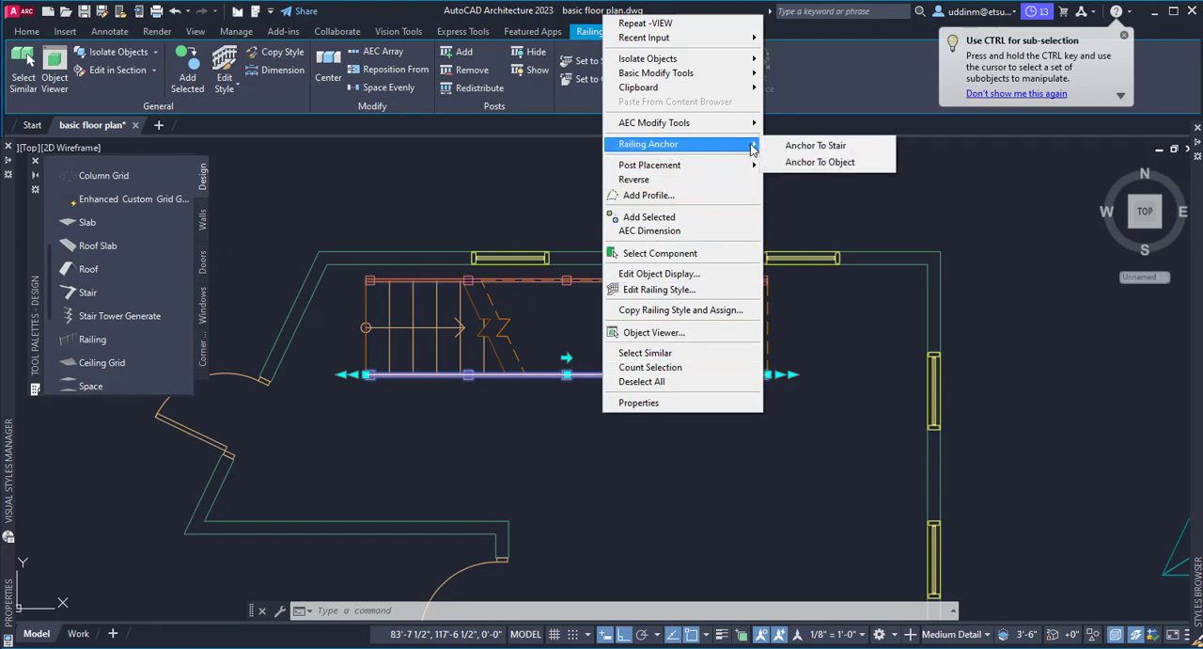
click(815, 146)
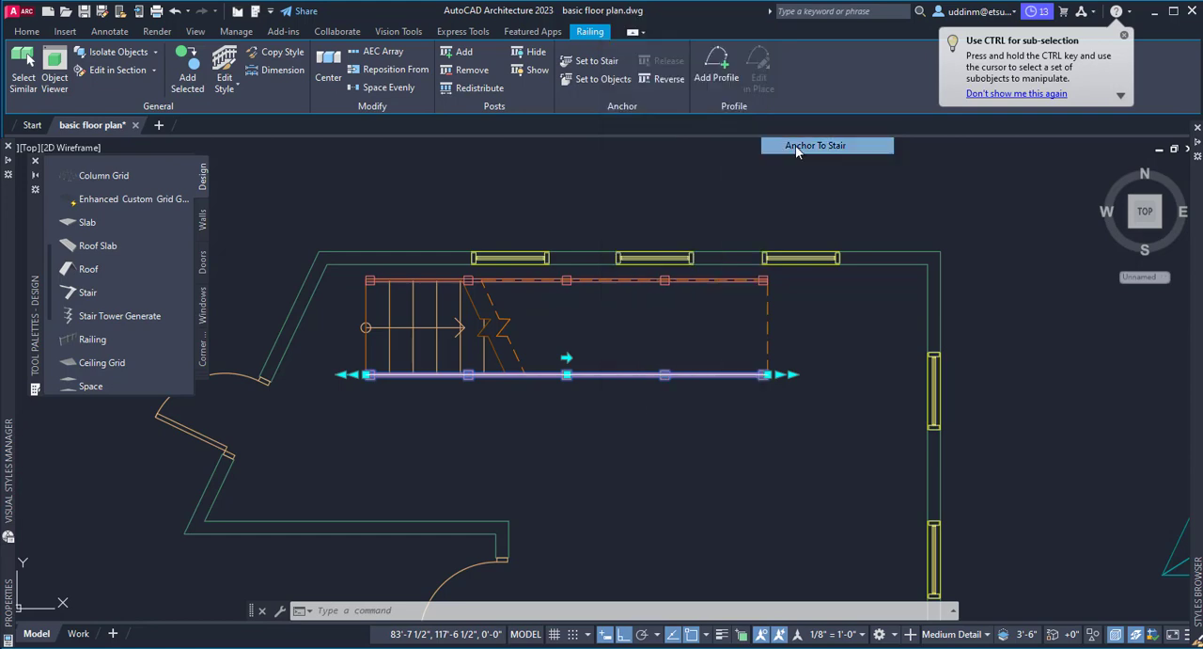
click(365, 361)
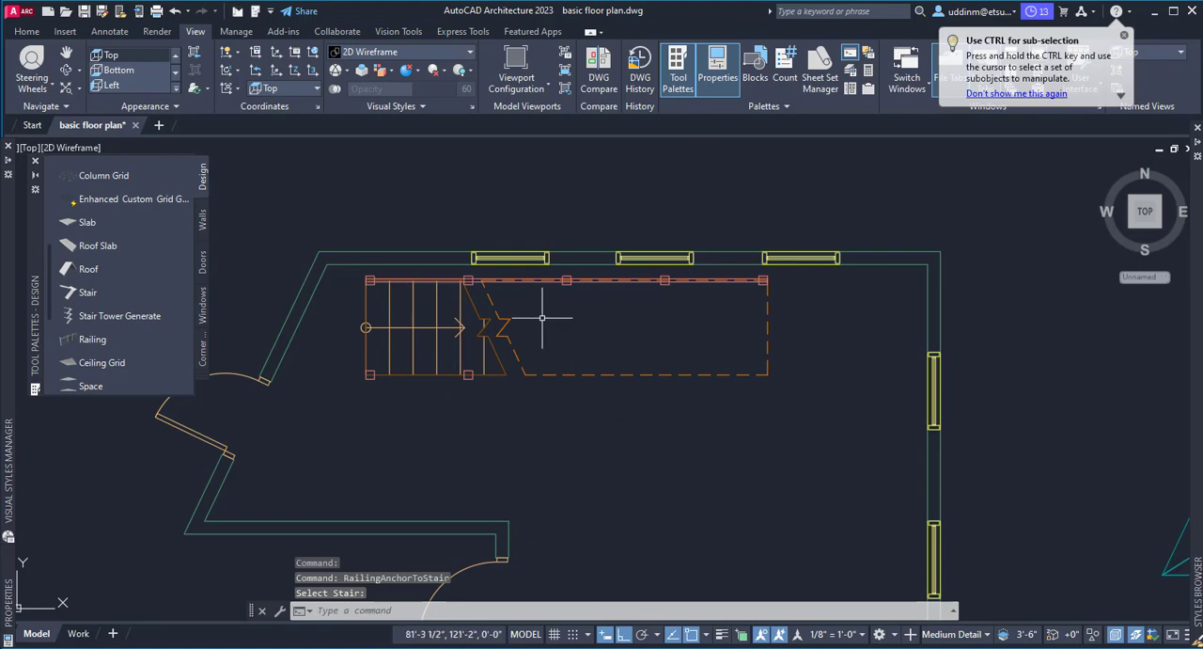
Anchor the railing on the stair's upper edge to the same stair.
click(530, 280)
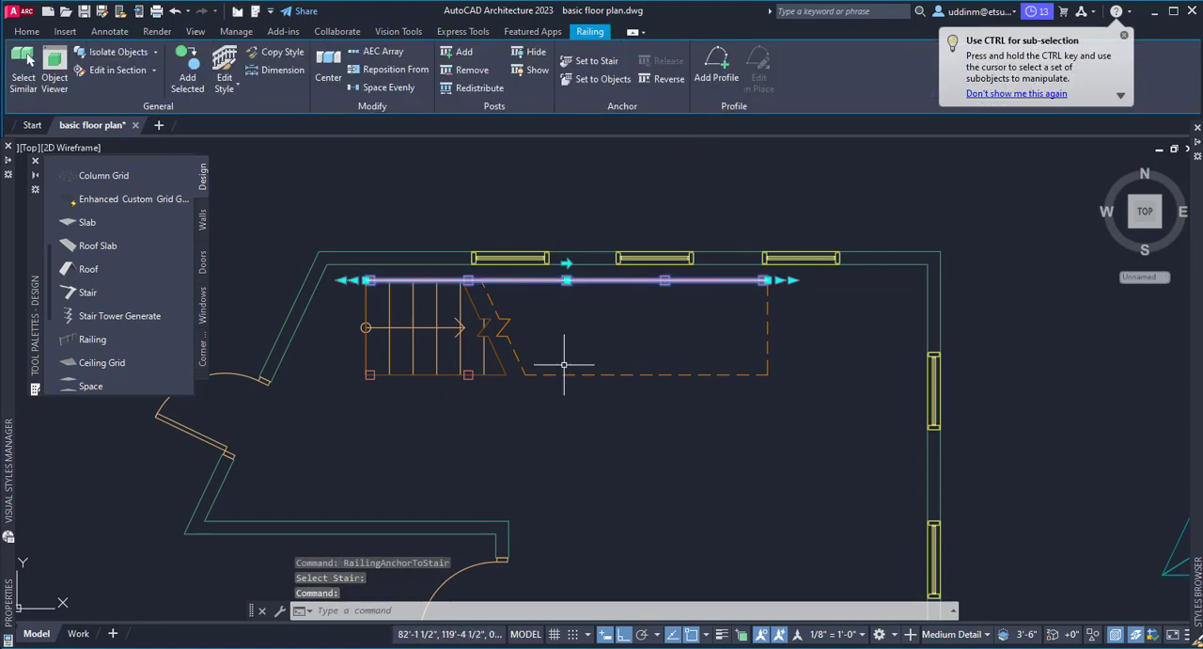
right_click(594, 304)
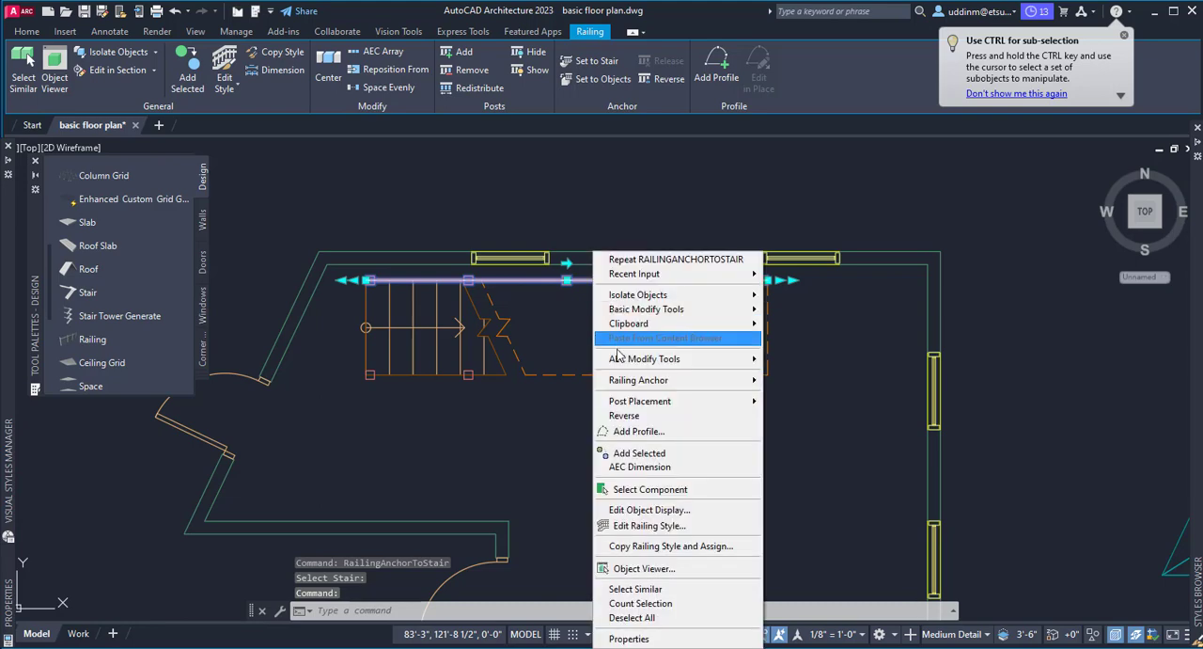
mouse_move(658, 385)
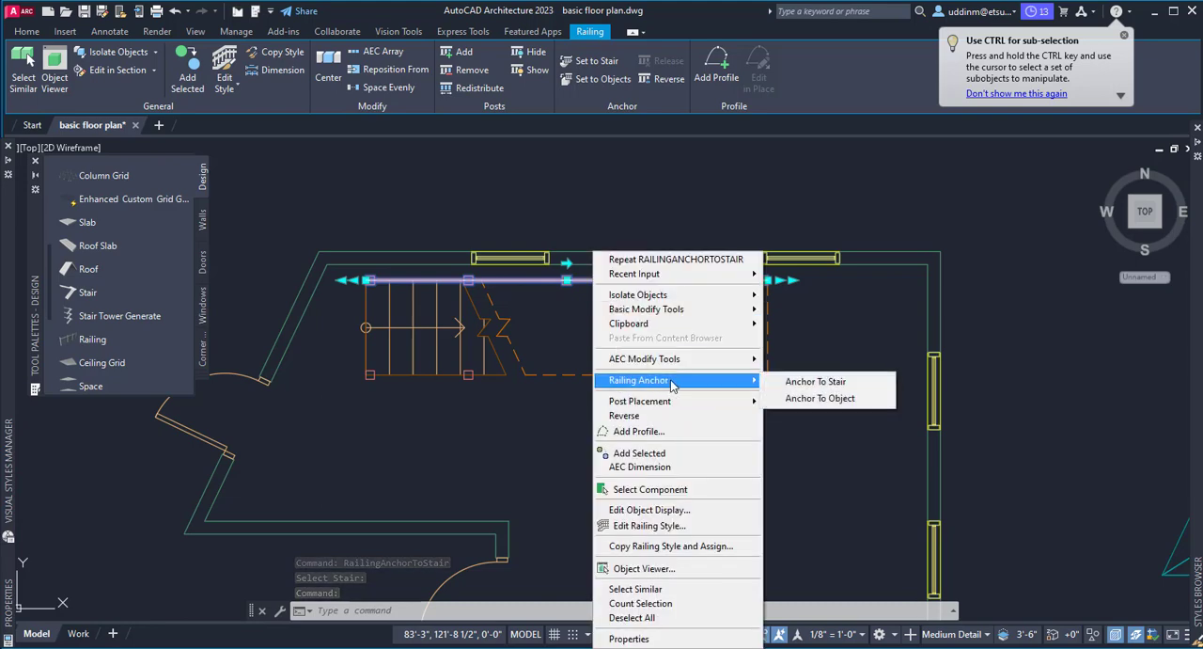
click(810, 382)
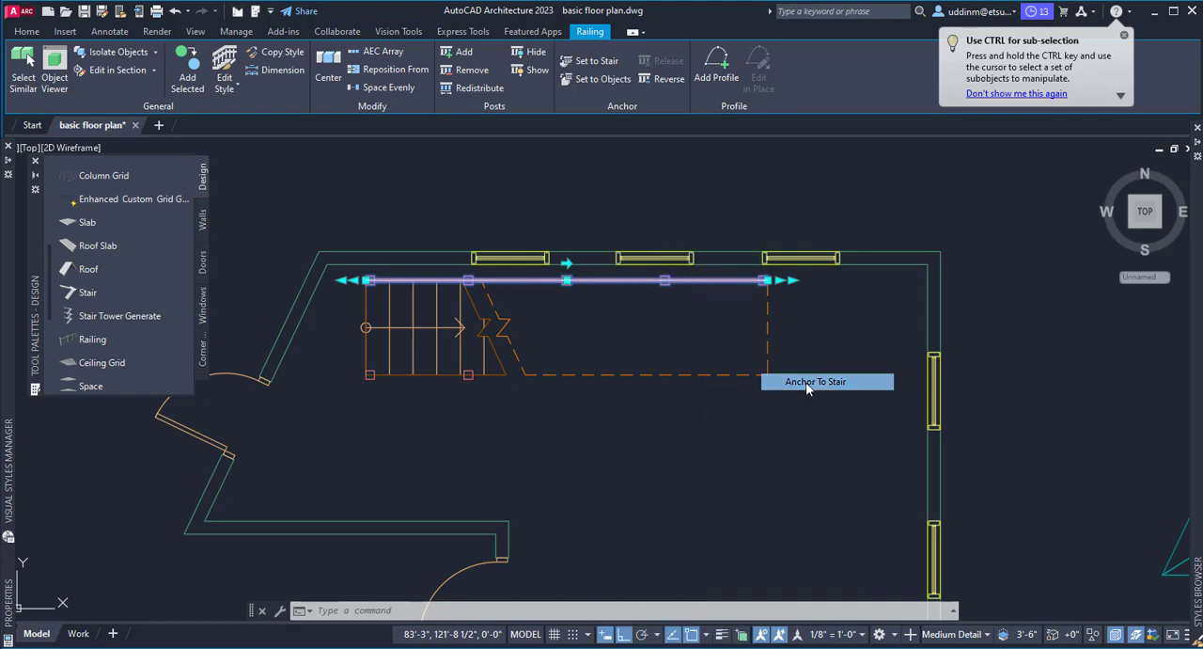
click(768, 293)
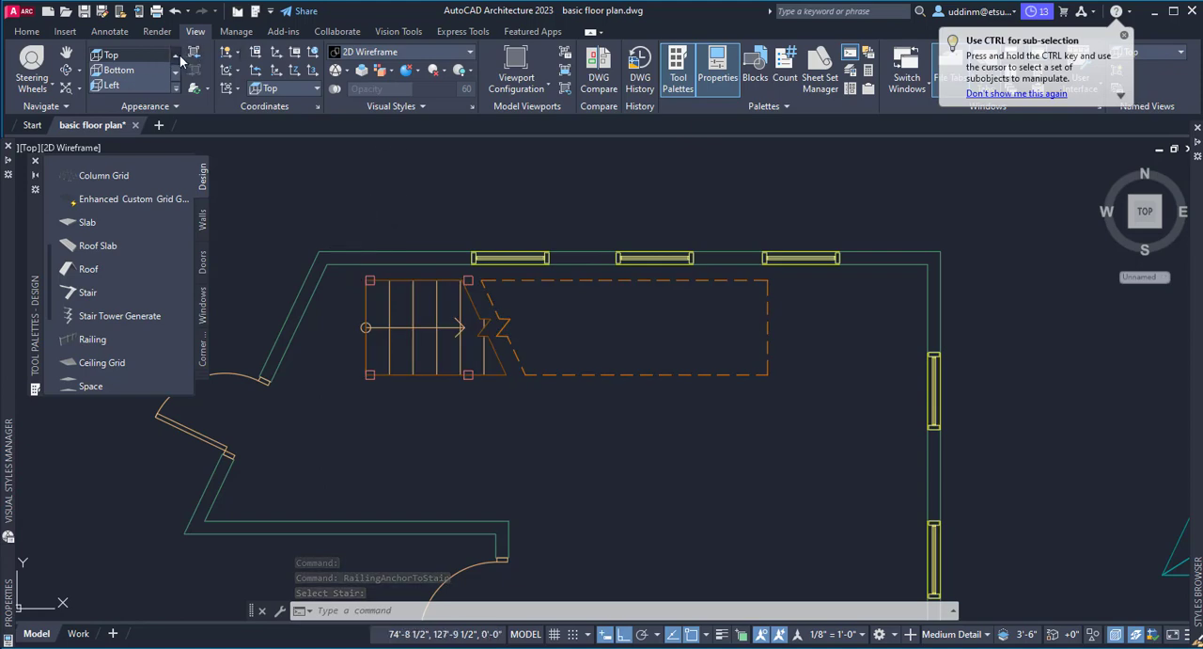
Switch to the SW Isometric view with the Shaded visual style and examine the anchored railings along the stair.
click(176, 91)
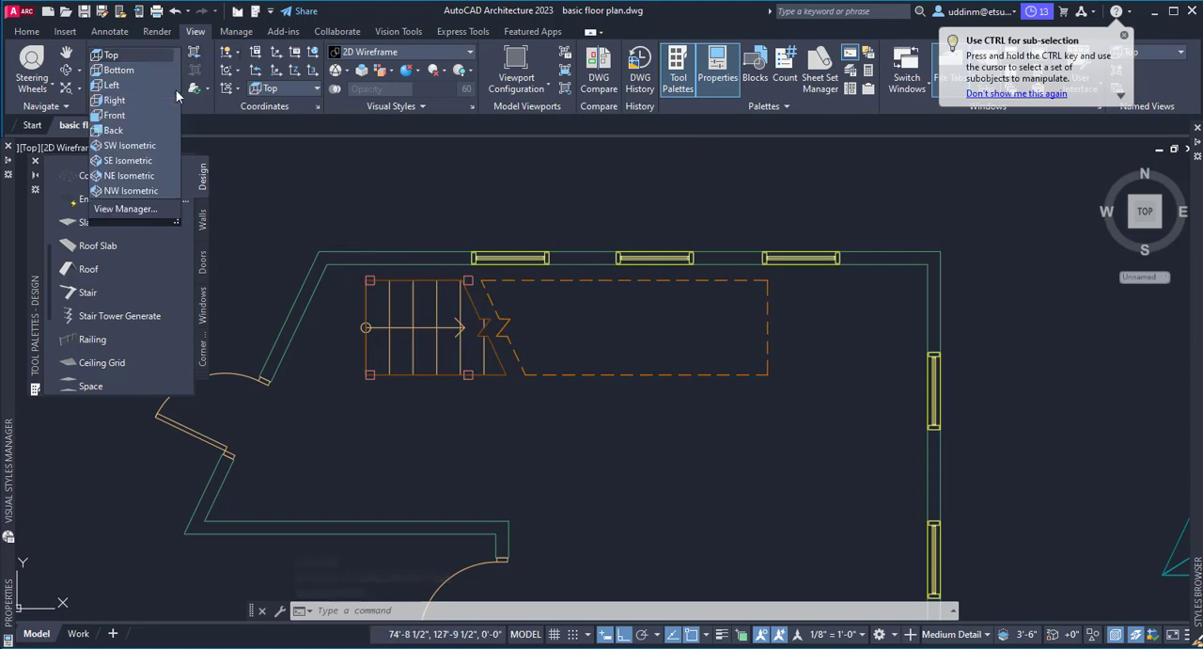
click(142, 148)
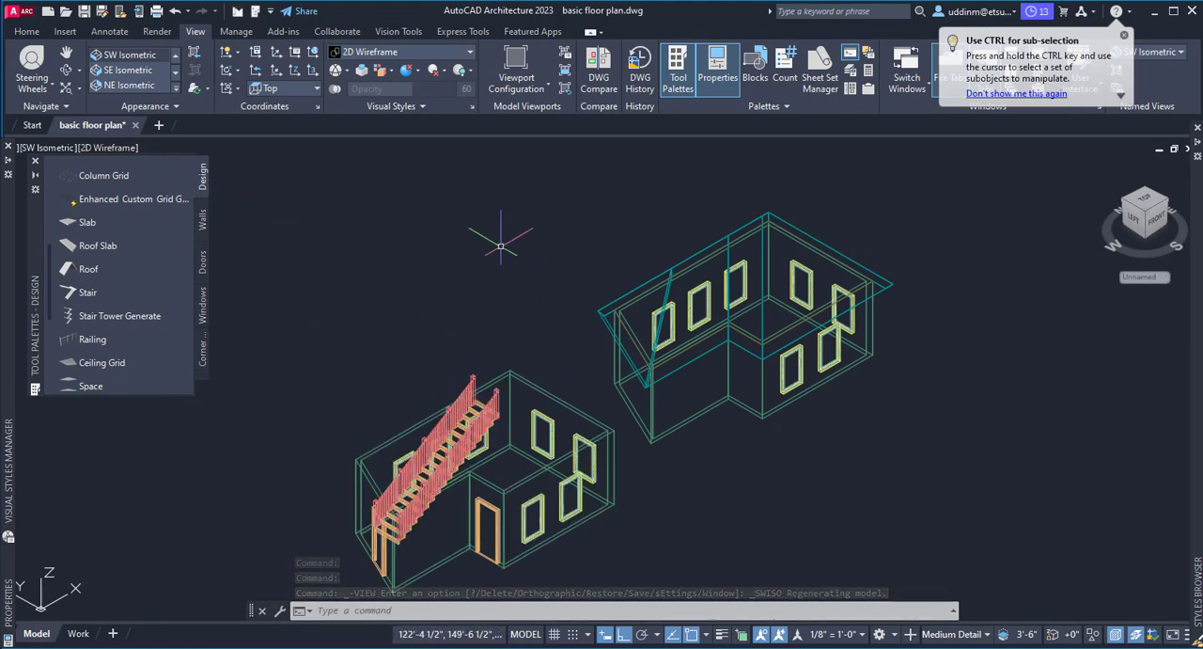
click(469, 53)
click(362, 136)
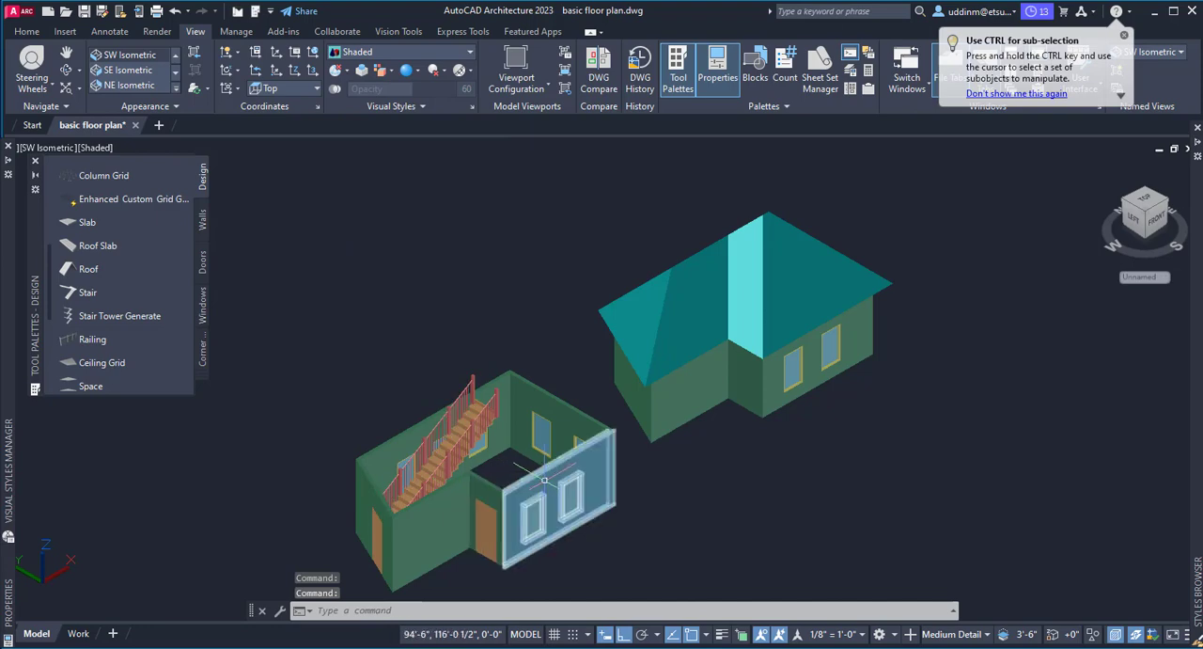
scroll(464, 496, up, 2)
middle_drag(465, 493, 510, 406)
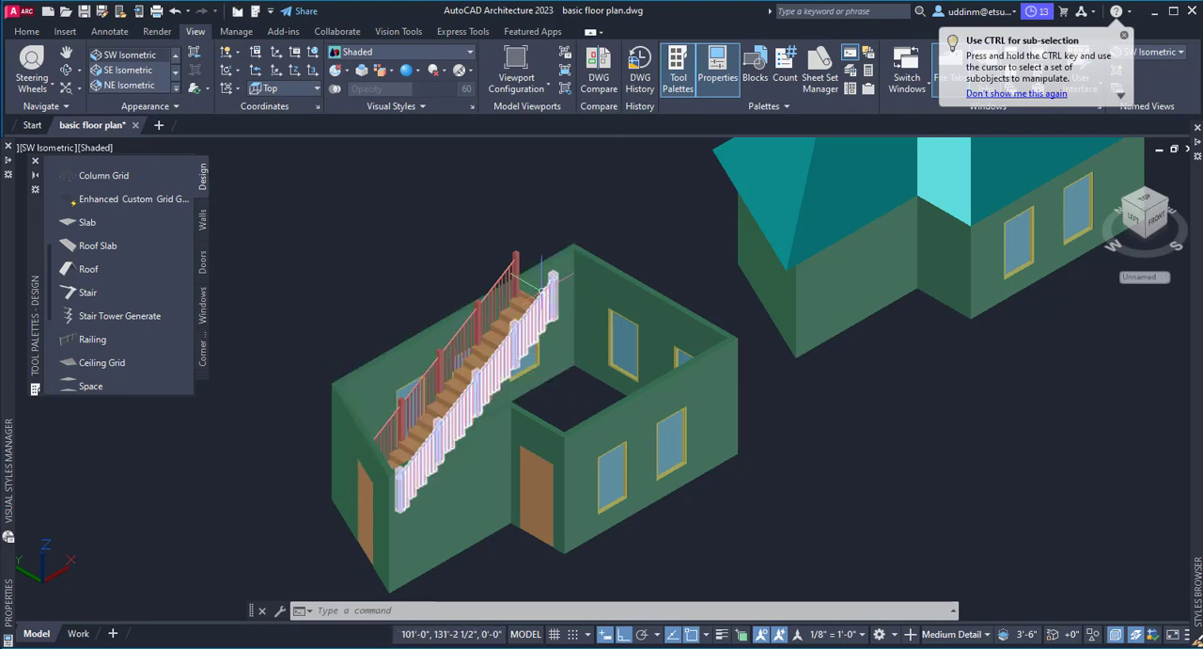
mouse_move(541, 284)
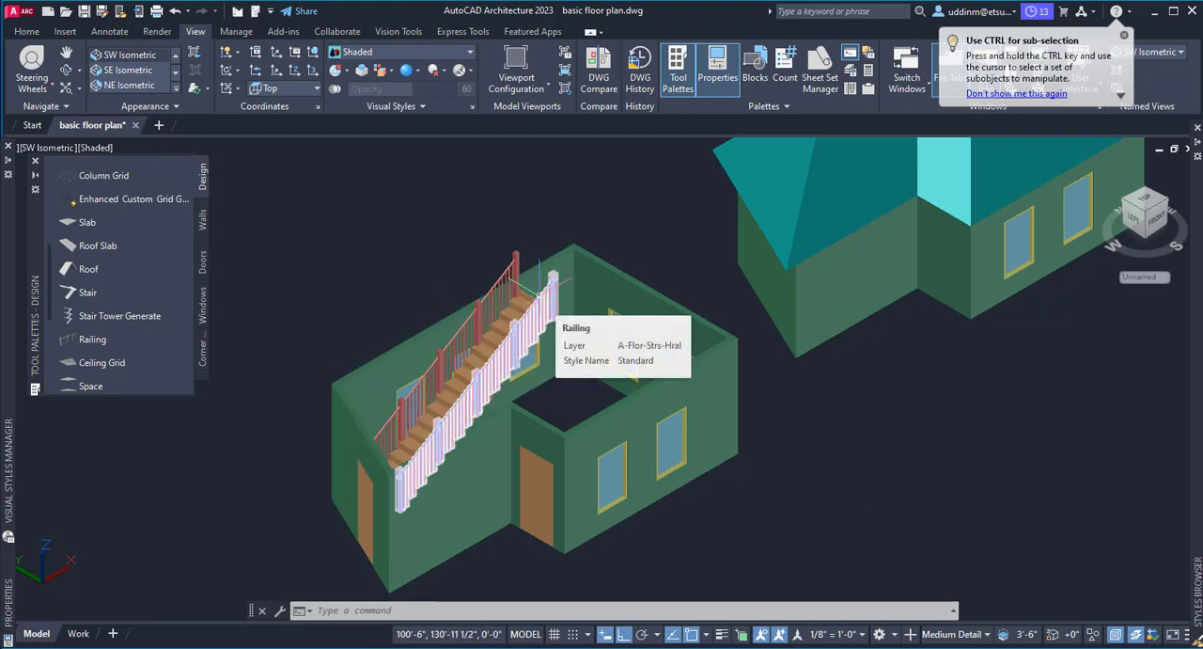